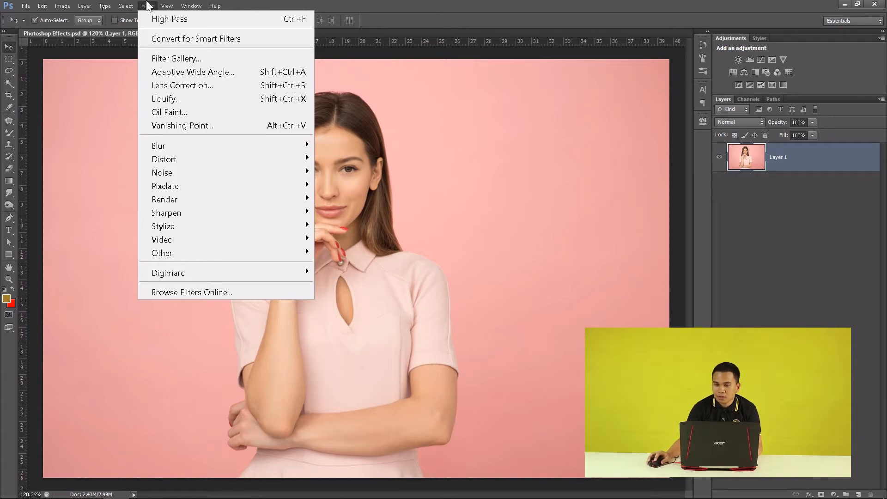
Open the Filter Gallery and preview the Colored Pencil artistic filter on the portrait, inspecting it at 300% and 100%.
left_click(166, 59)
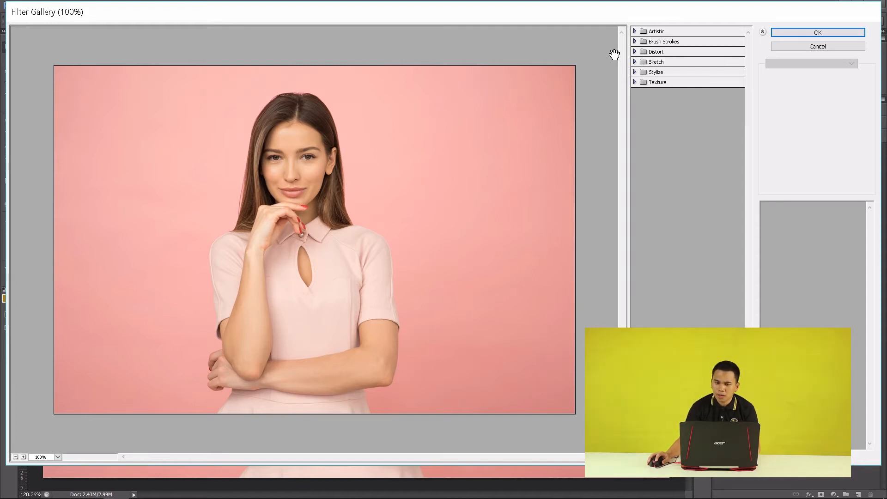
left_click(636, 32)
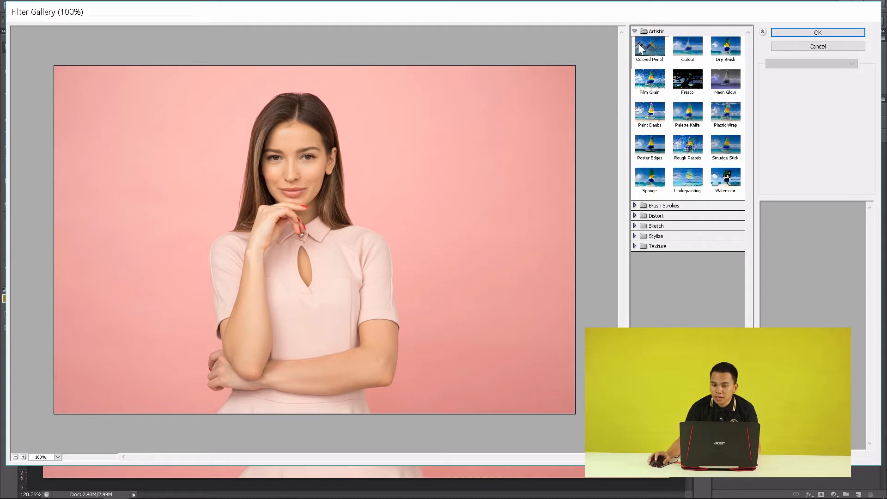
left_click(641, 48)
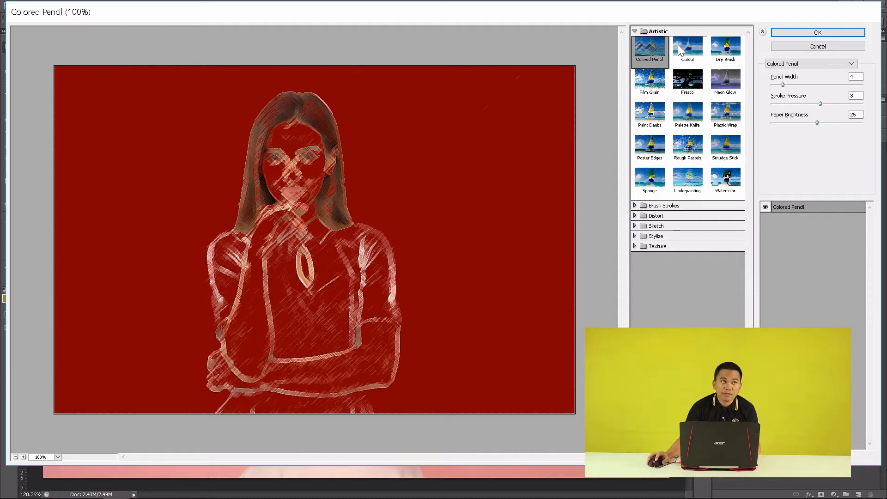
left_click(23, 457)
left_click(23, 457)
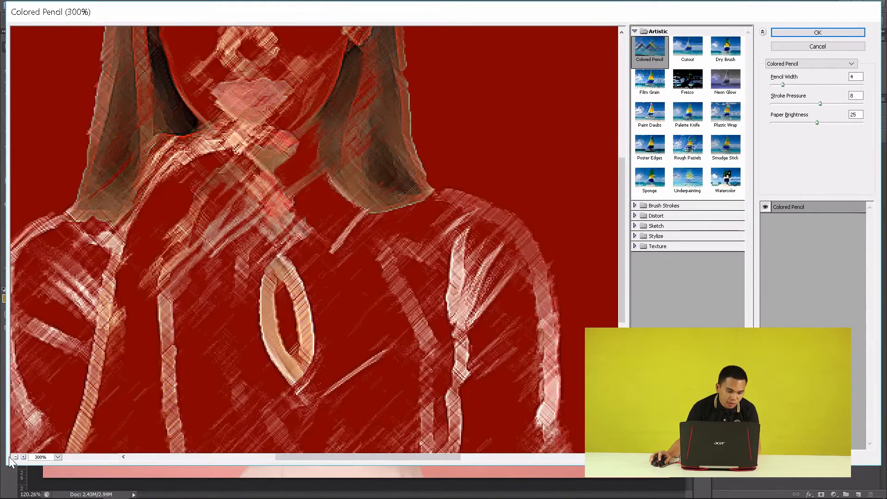
left_click(15, 457)
left_click(15, 457)
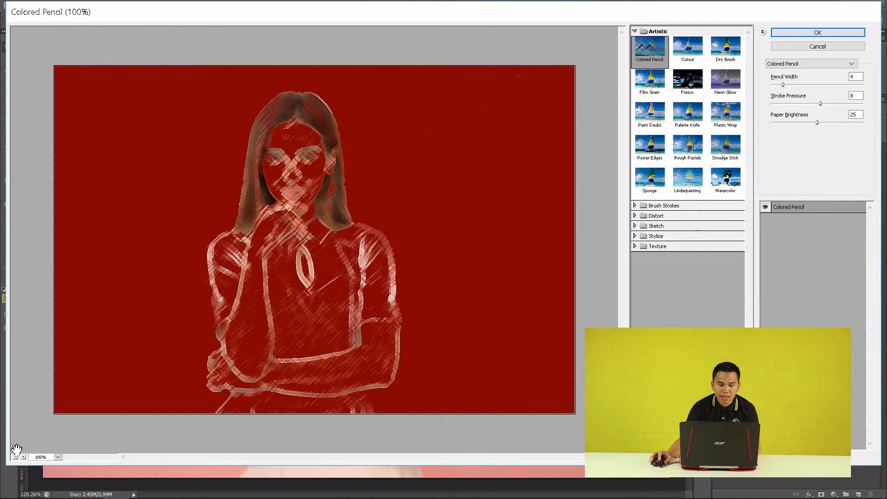
Preview the Cutout, Dry Brush, Film Grain, Fresco and Neon Glow artistic filters on the portrait.
left_click(698, 47)
left_click(719, 47)
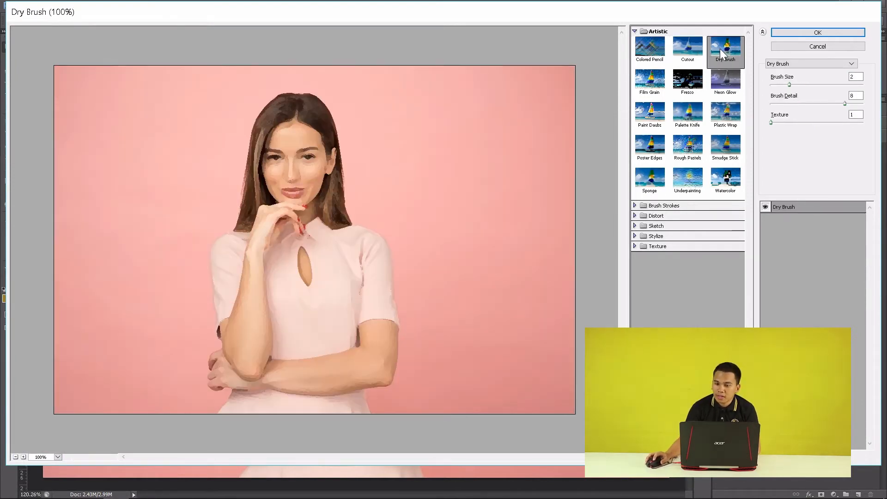
left_click(652, 84)
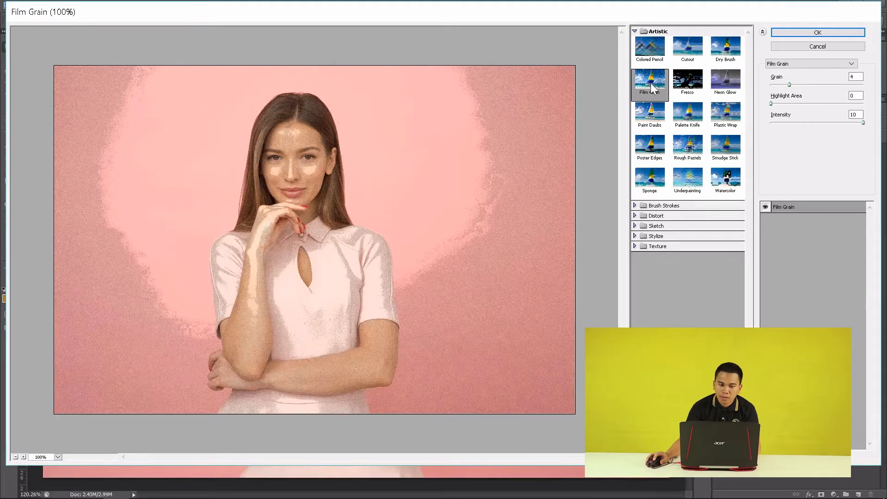
left_click(685, 83)
left_click(714, 85)
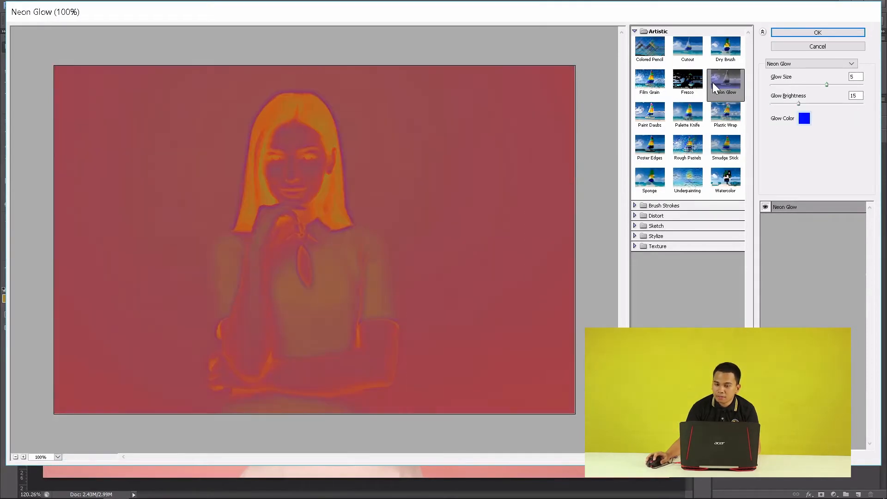
Preview the Accented Edges, Angled Strokes and Crosshatch filters from the Brush Strokes category.
left_click(636, 31)
left_click(634, 41)
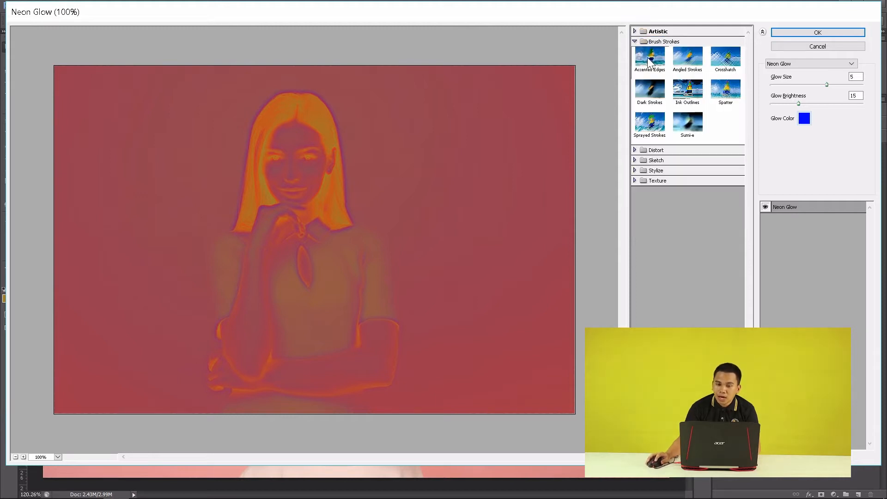
left_click(649, 59)
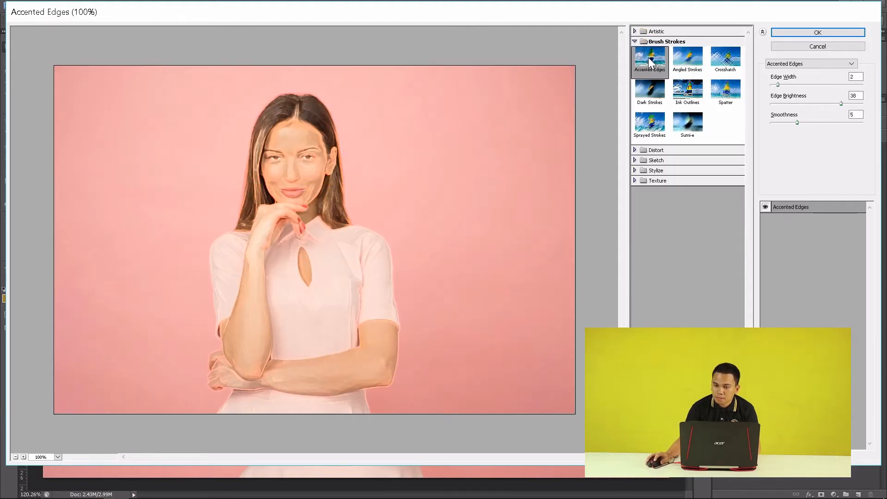
left_click(688, 57)
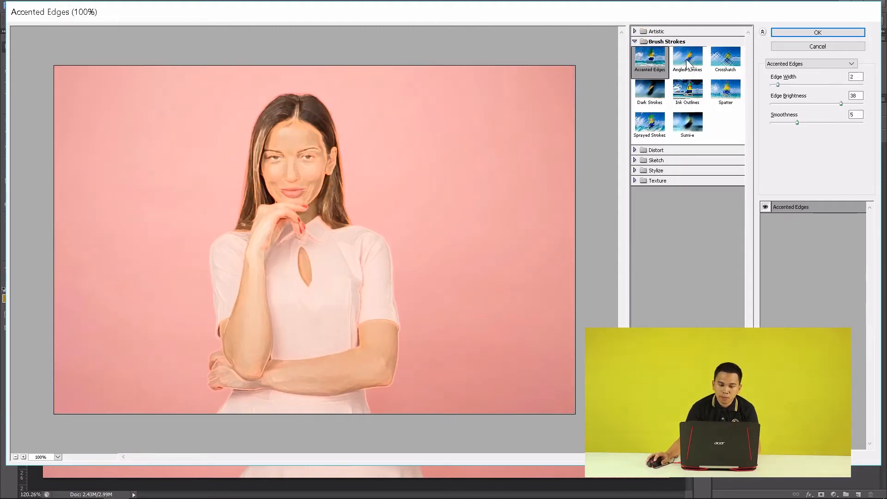
left_click(722, 63)
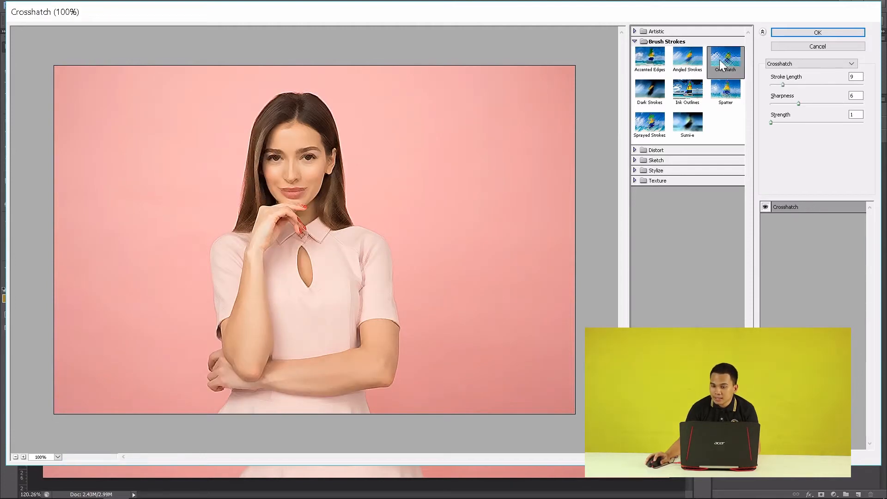
Preview the Diffuse Glow, Glass and Ocean Ripple filters from the Distort category.
left_click(635, 41)
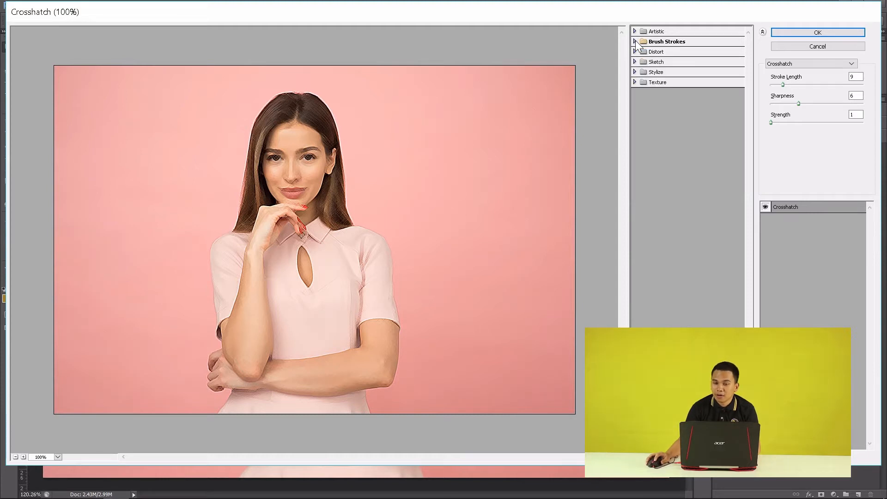
left_click(635, 52)
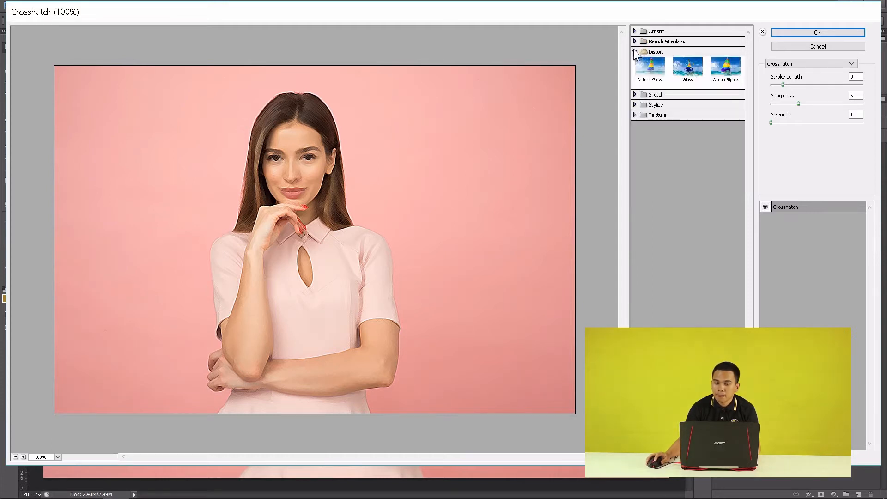
left_click(647, 72)
left_click(688, 71)
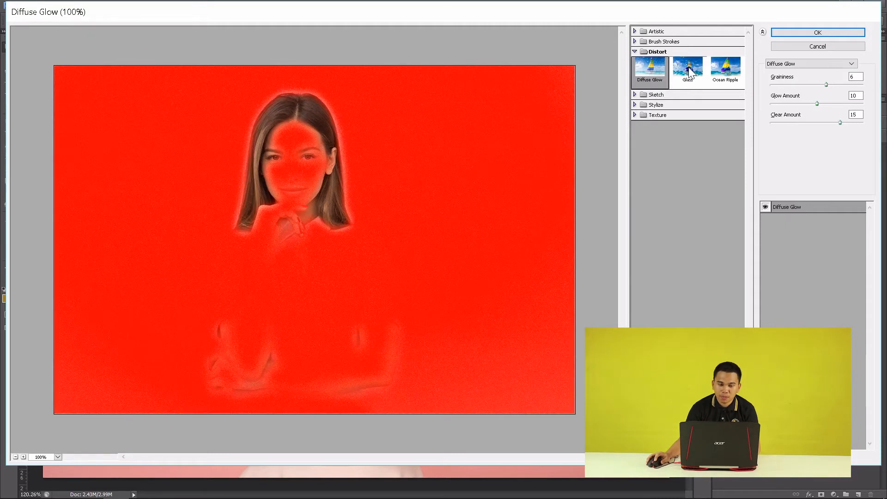
left_click(721, 70)
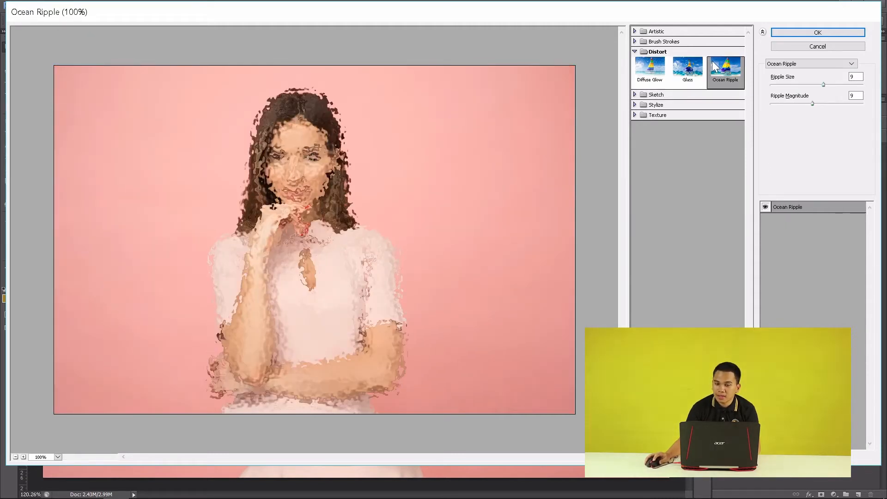
Preview the Bas Relief, Chalk & Charcoal and Chrome filters from the Sketch category.
left_click(639, 52)
left_click(638, 61)
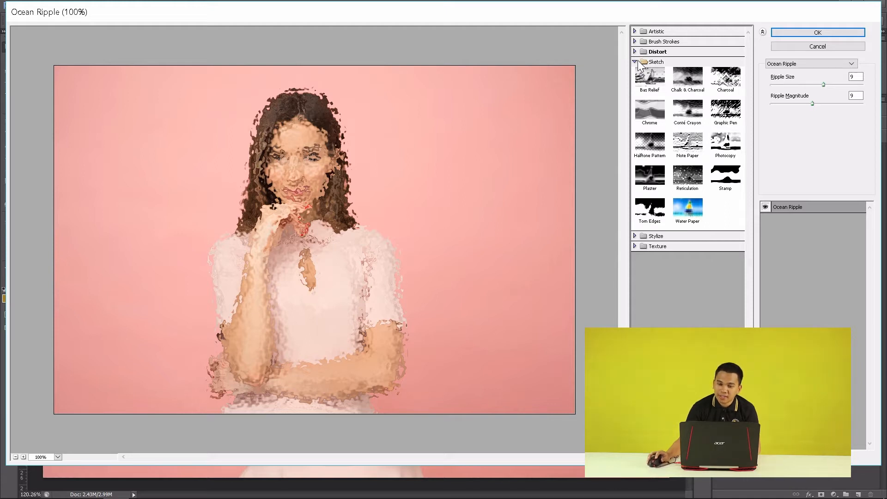
left_click(650, 74)
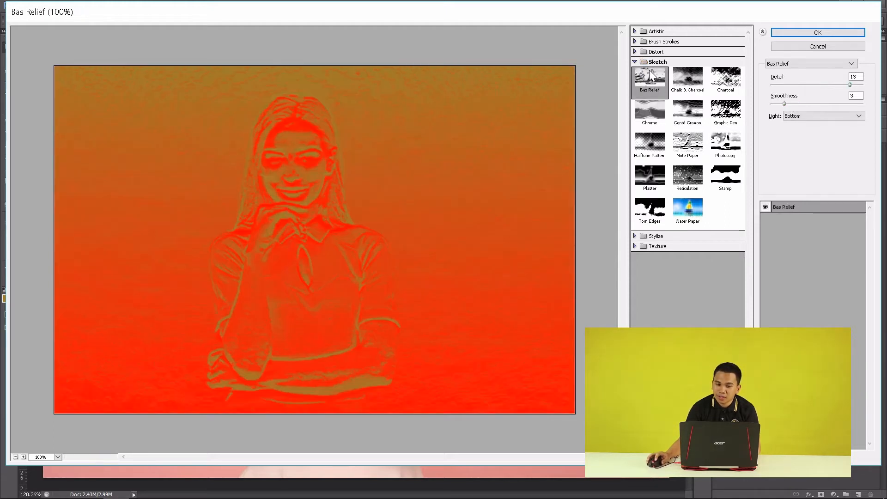
left_click(686, 80)
left_click(649, 115)
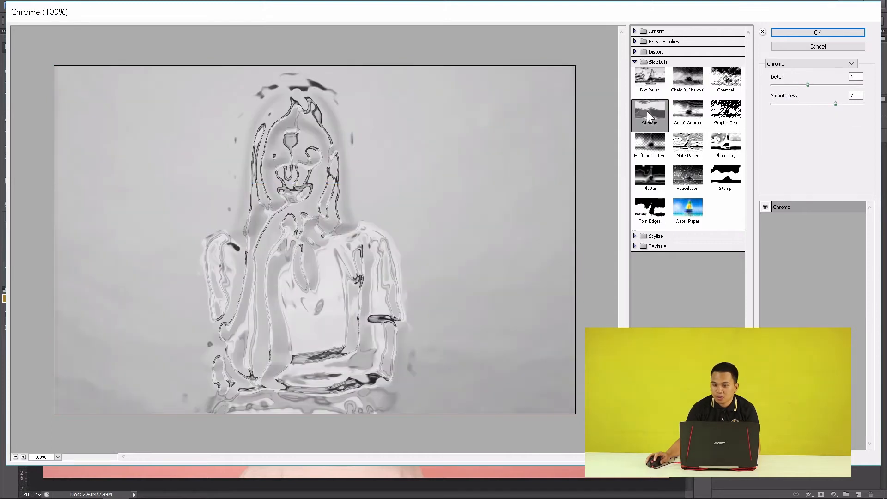
Preview the Glowing Edges filter from the Stylize category on the portrait.
left_click(635, 62)
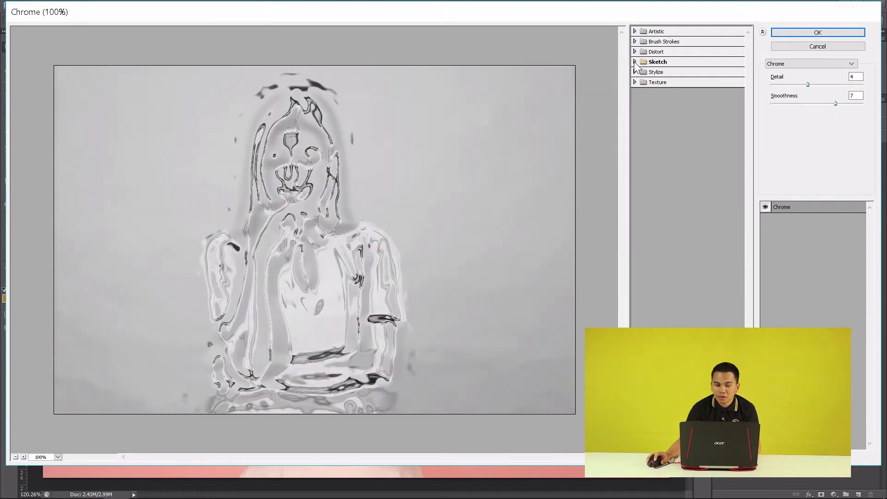
left_click(635, 72)
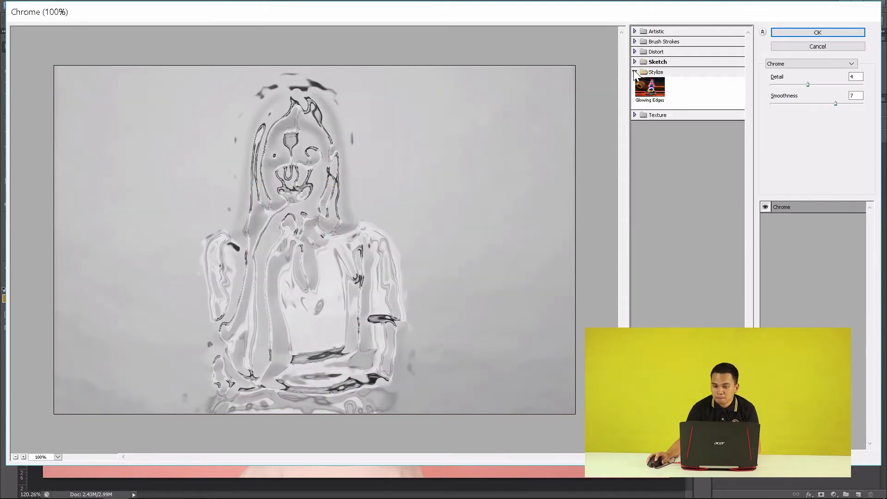
left_click(655, 89)
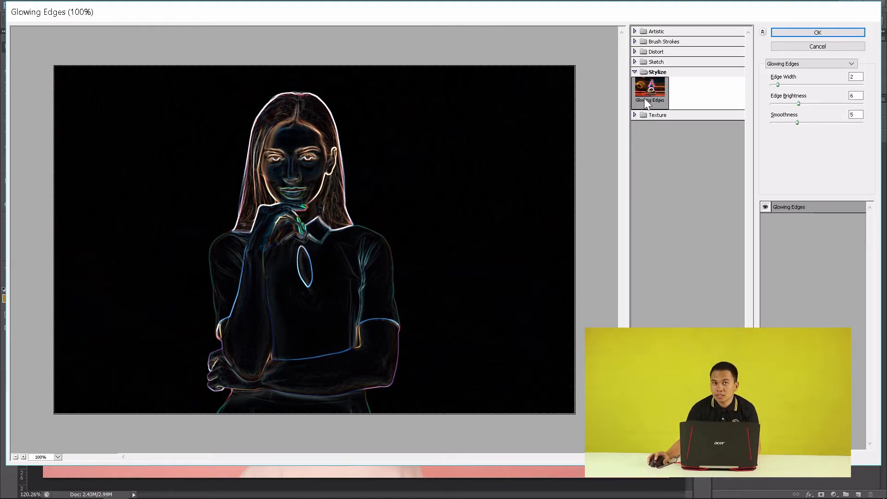
Preview the Mosaic Tiles, Stained Glass and Patchwork texture filters, and close the Filter Gallery without applying any.
left_click(634, 115)
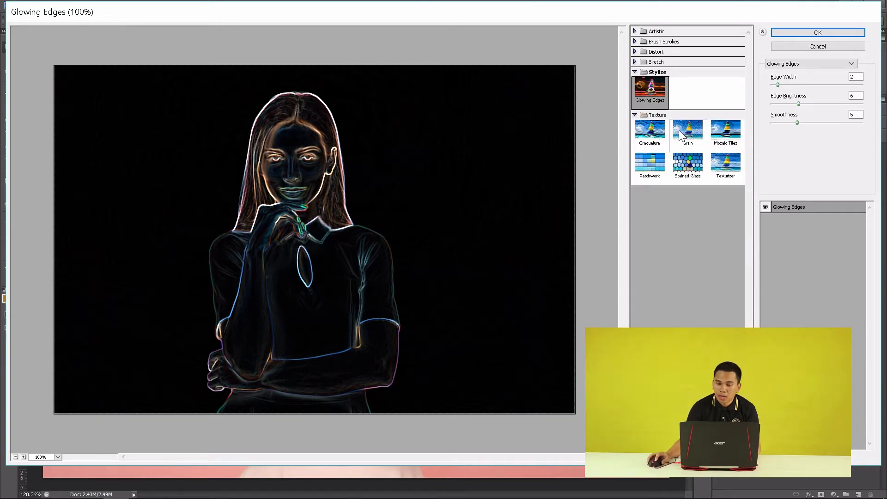
left_click(716, 139)
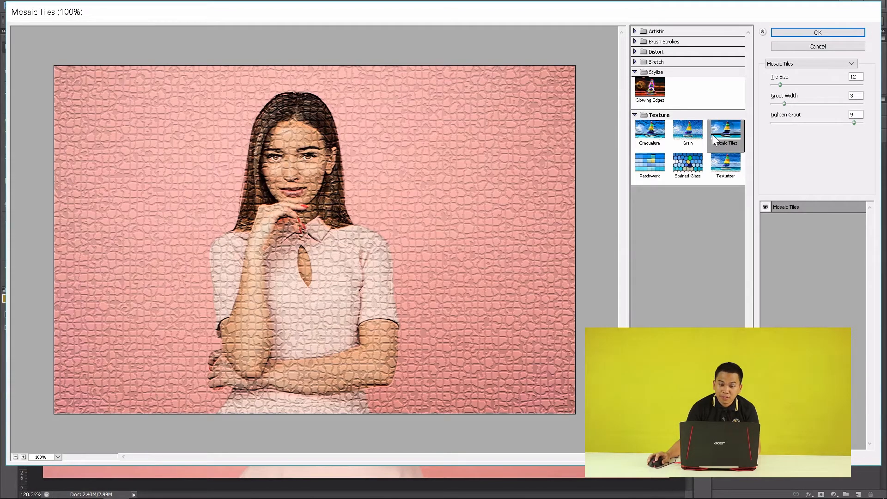
left_click(677, 164)
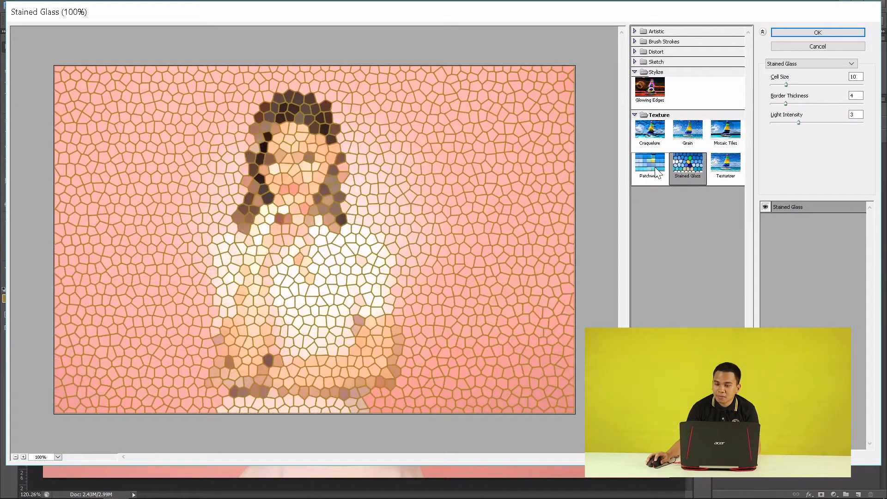
left_click(655, 168)
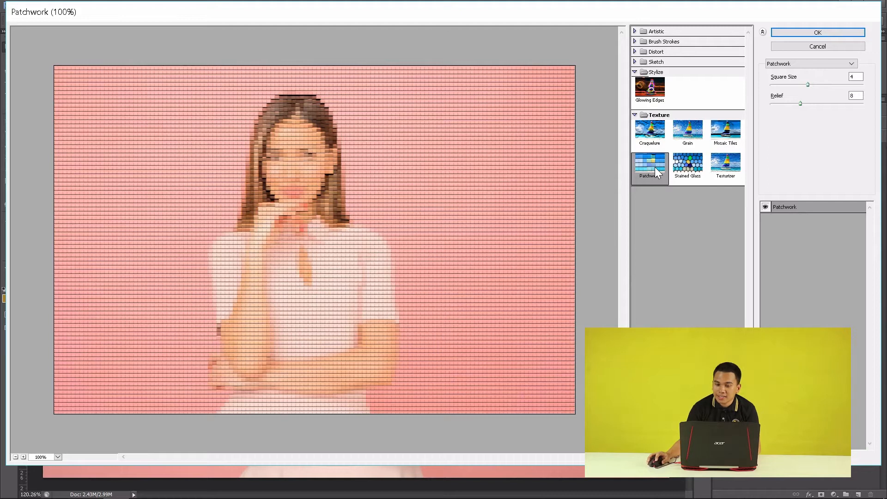
left_click(803, 48)
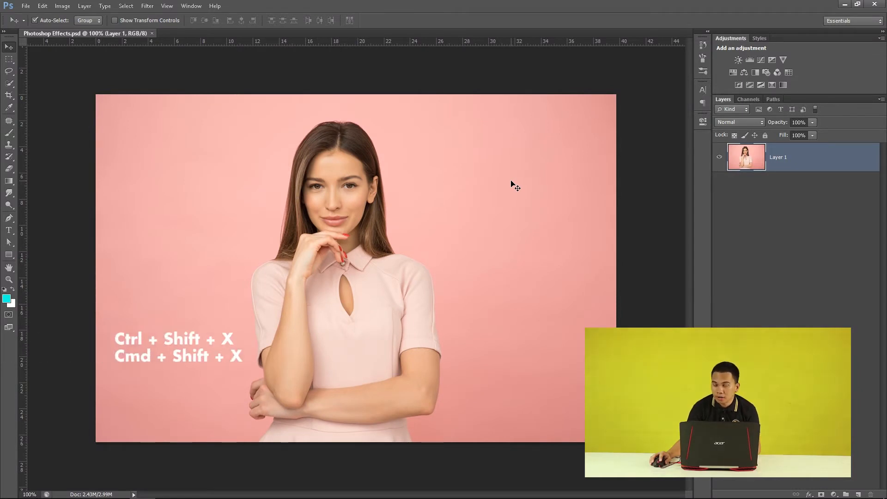
Open the Liquify filter and push in the woman's hair and skirt edges using Forward Warp with a brush size of 125.
key("ctrl+shift+x")
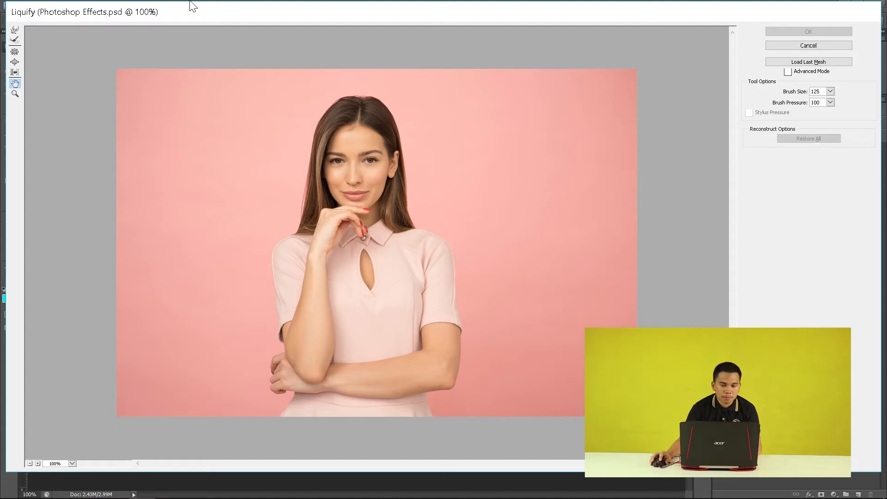
left_click(14, 30)
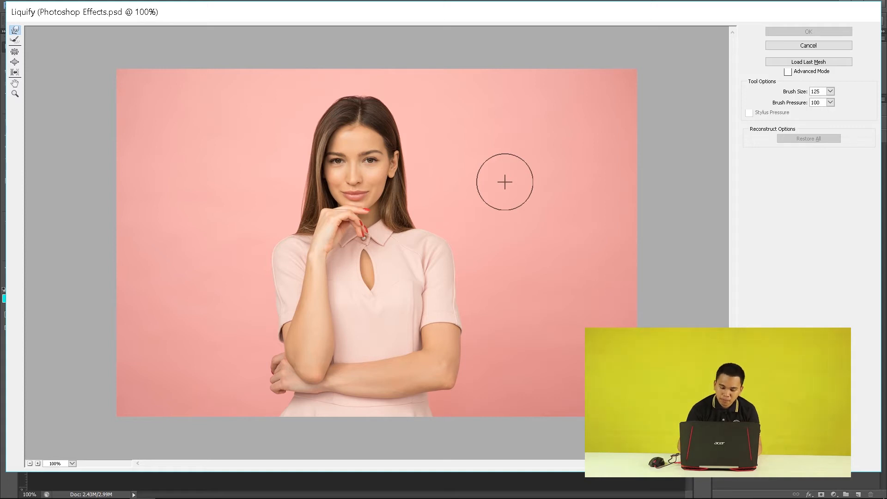
key("bracketright")
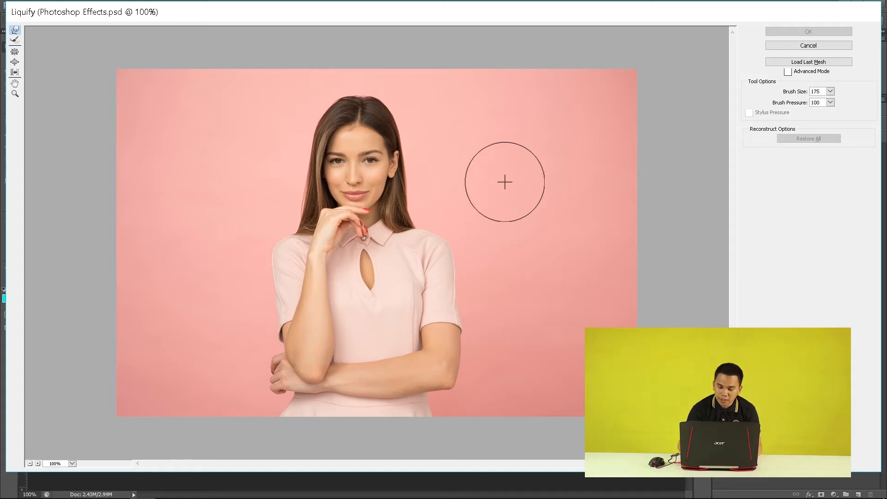
key("bracketleft")
key("bracketleft")
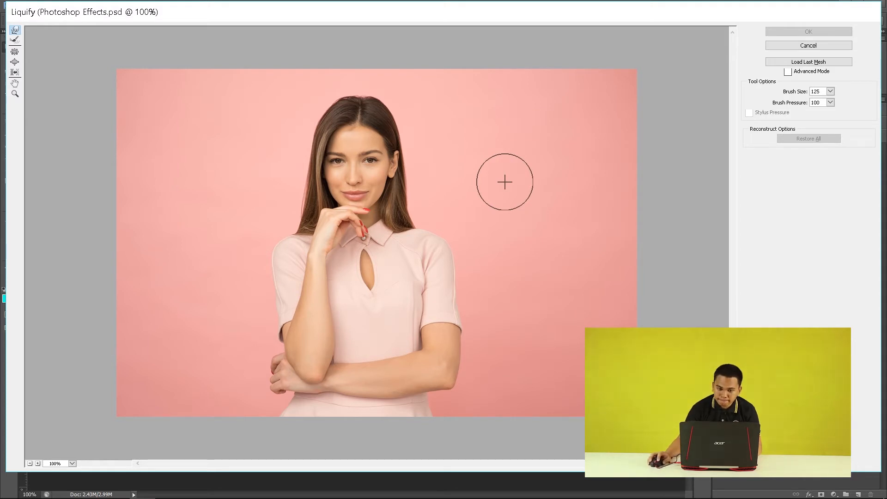
mouse_move(406, 204)
left_mouse_down()
mouse_move(446, 216)
mouse_move(418, 210)
mouse_move(407, 218)
mouse_move(412, 200)
left_mouse_up()
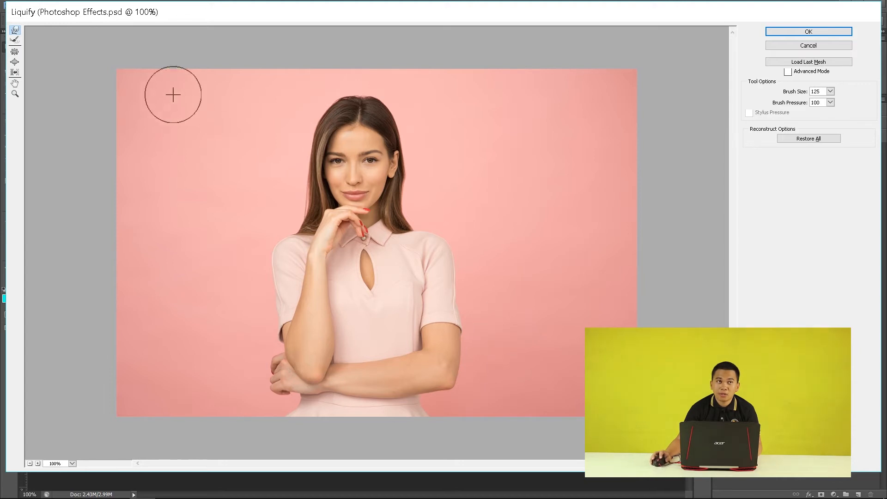
Restore the warped hair and skirt edges using the Reconstruct tool with a brush size of 175.
left_click(14, 41)
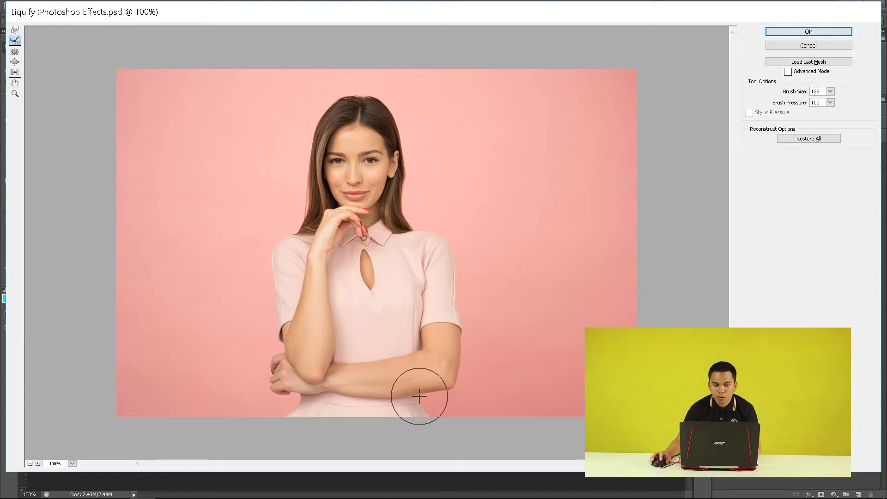
key("bracketright")
key("bracketright")
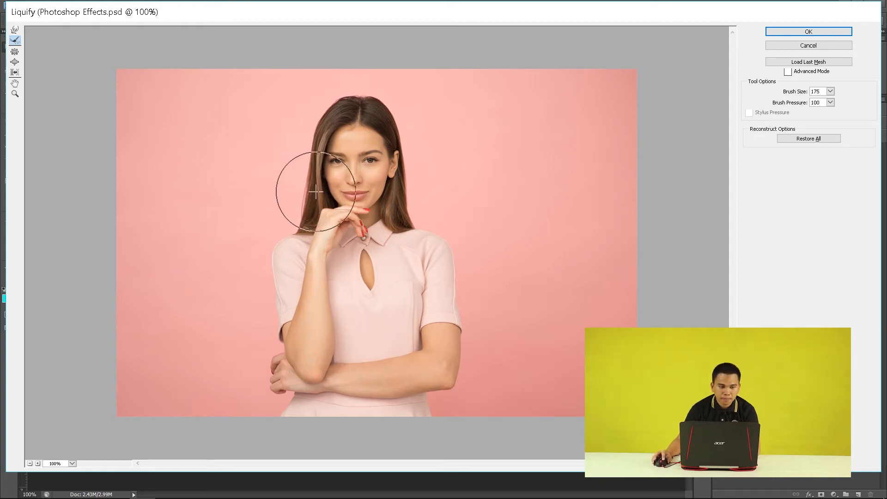
Try the Pucker and Bloat tools on the portrait with a brush size of 175, and restore the distortions with Reconstruct.
left_click(15, 52)
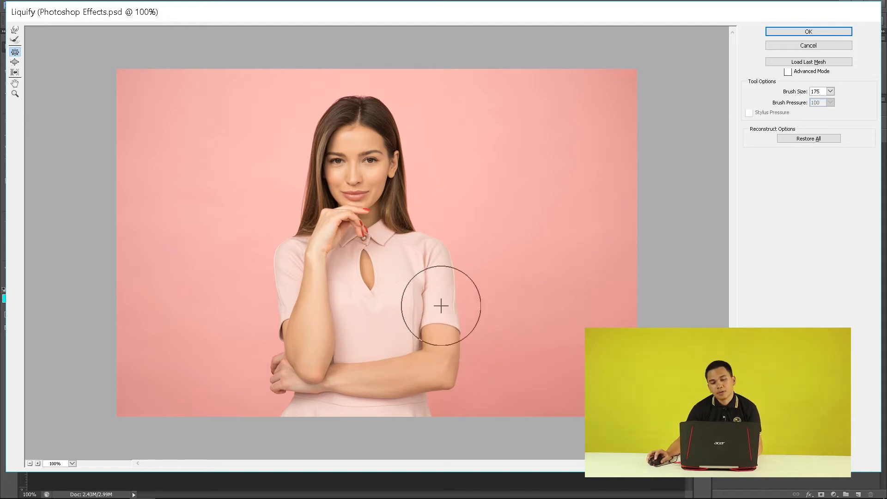
left_click(15, 62)
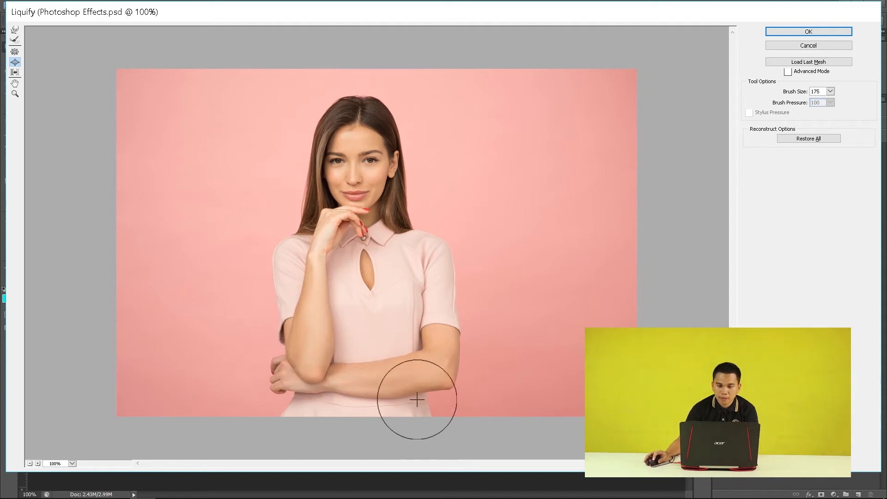
left_click(15, 40)
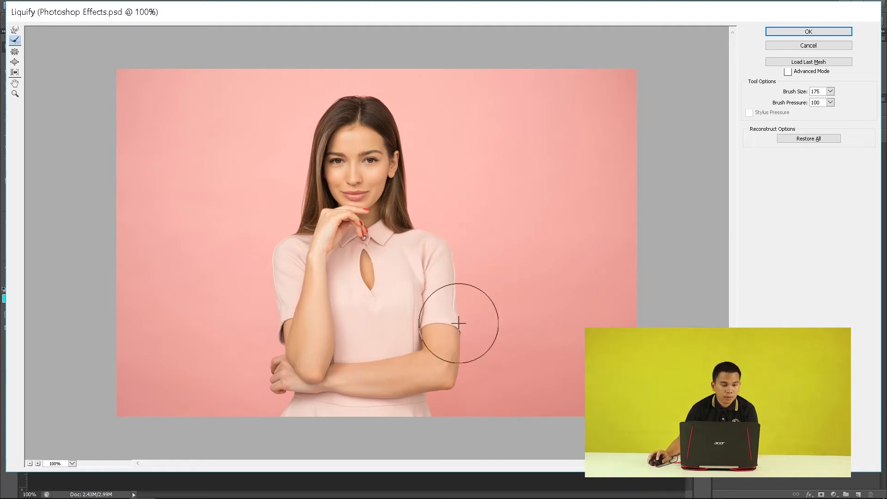
Inspect the woman's face, sleeve and dress at 400% magnification, and close Liquify without applying it.
left_click(16, 94)
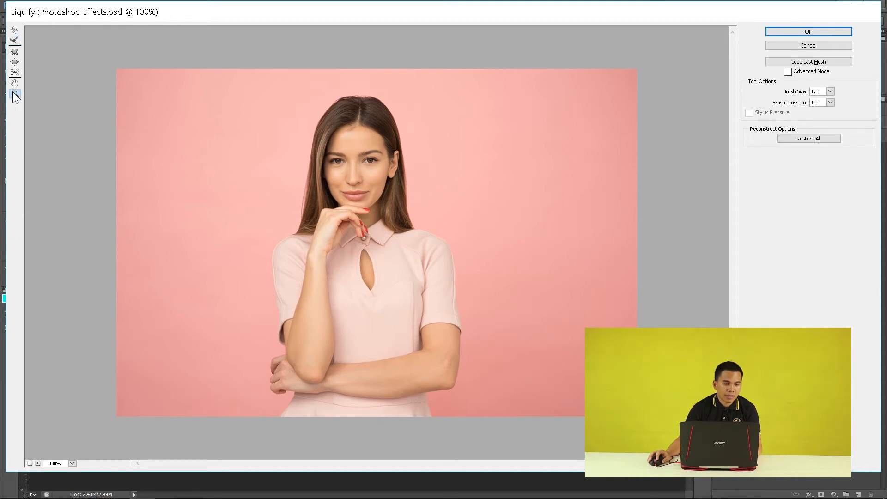
left_click(439, 187)
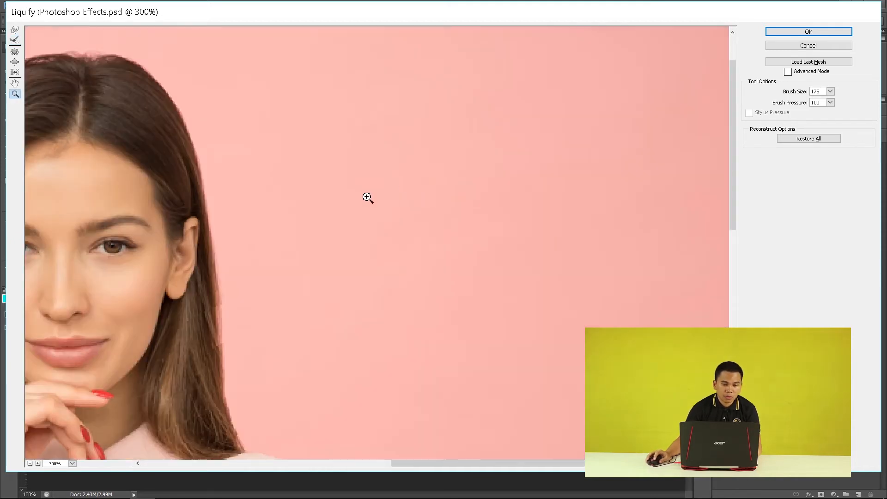
left_click(200, 294)
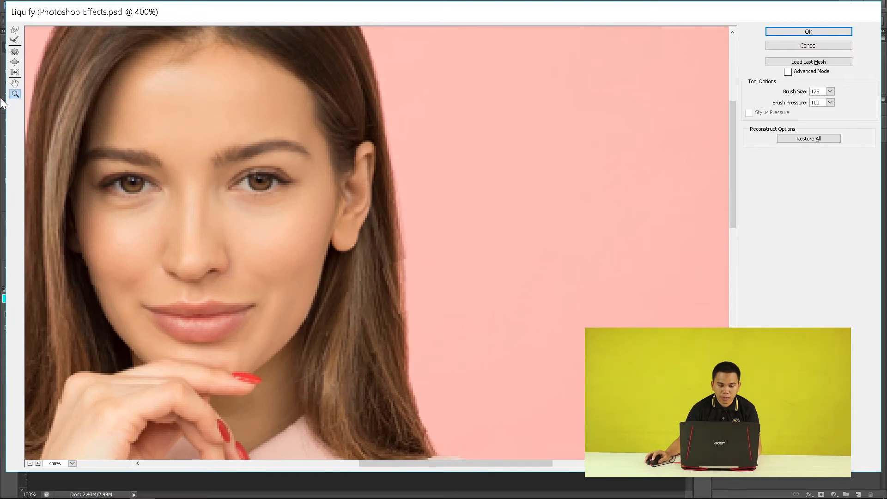
left_click(15, 88)
mouse_move(149, 131)
left_mouse_down()
mouse_move(207, 279)
mouse_move(253, 264)
mouse_move(297, 103)
left_mouse_up()
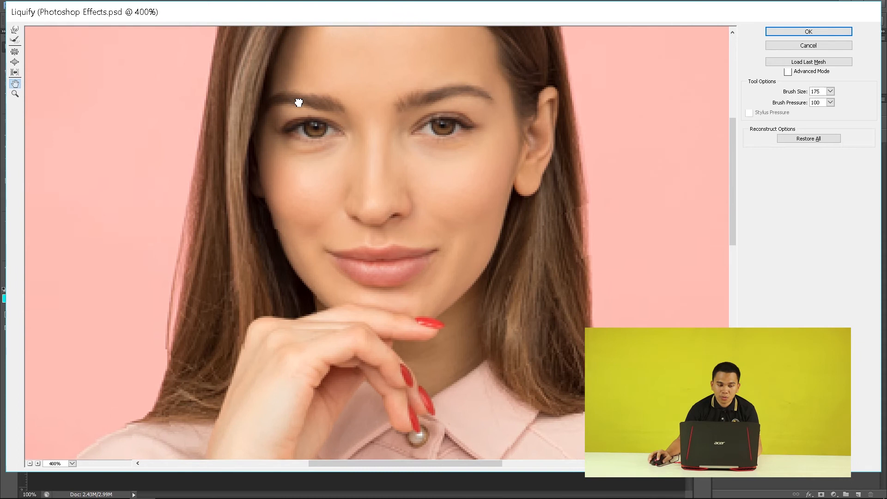
left_click_drag(301, 271, 365, 123)
left_click_drag(368, 300, 324, 143)
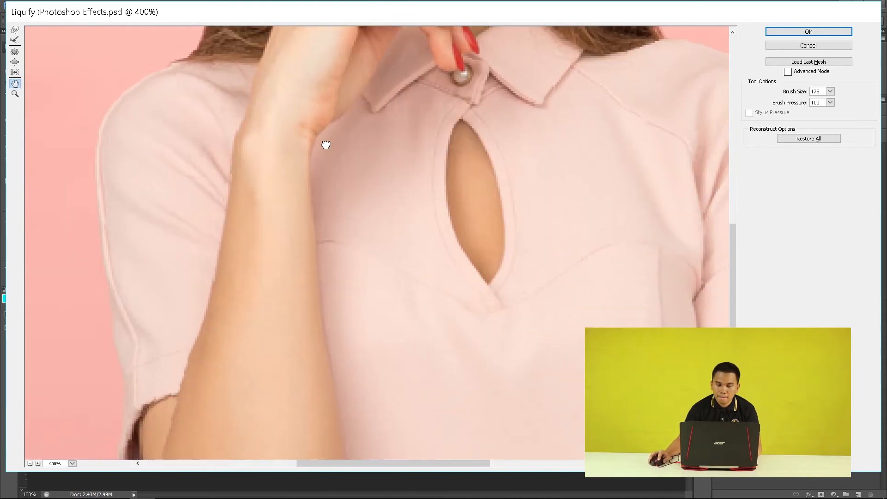
mouse_move(493, 141)
left_mouse_down()
mouse_move(406, 387)
mouse_move(485, 313)
mouse_move(486, 322)
left_mouse_up()
left_click(790, 45)
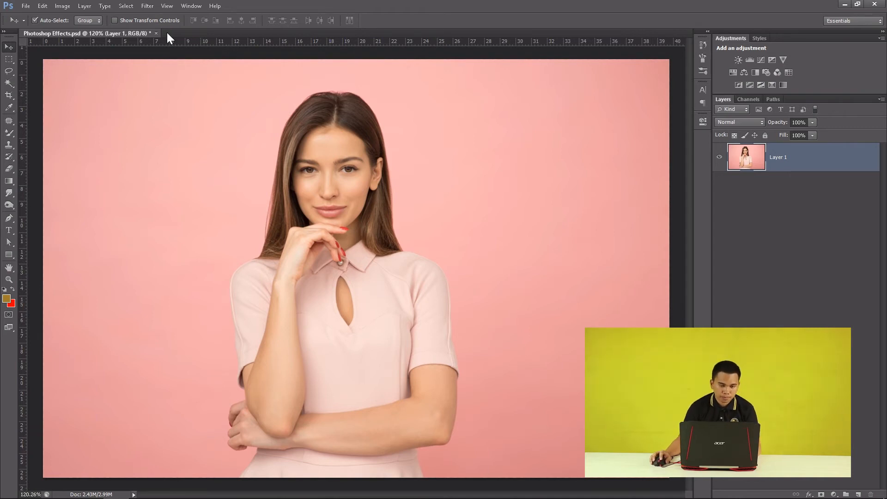
left_click(148, 7)
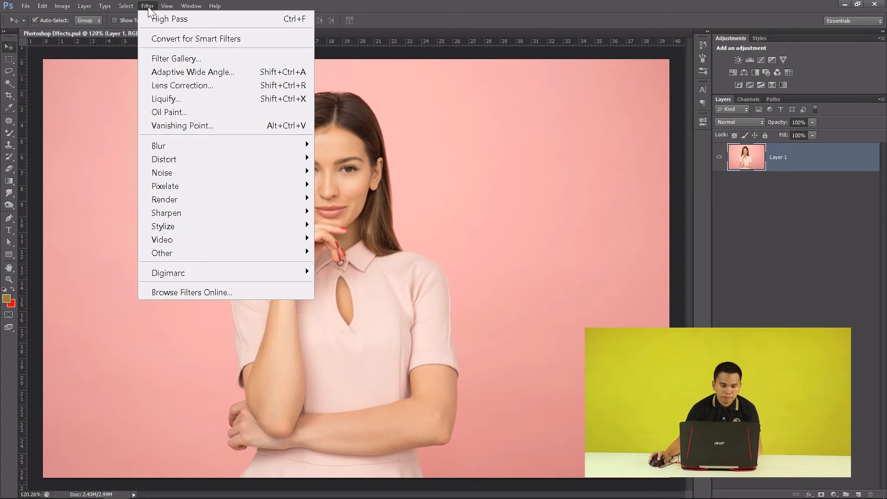
left_click(148, 6)
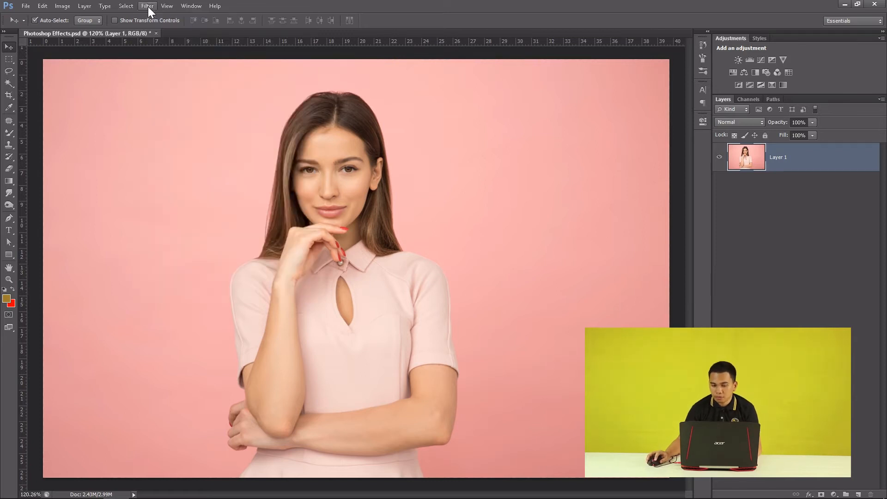
Duplicate Layer 1 as Layer 1 copy.
right_click(809, 157)
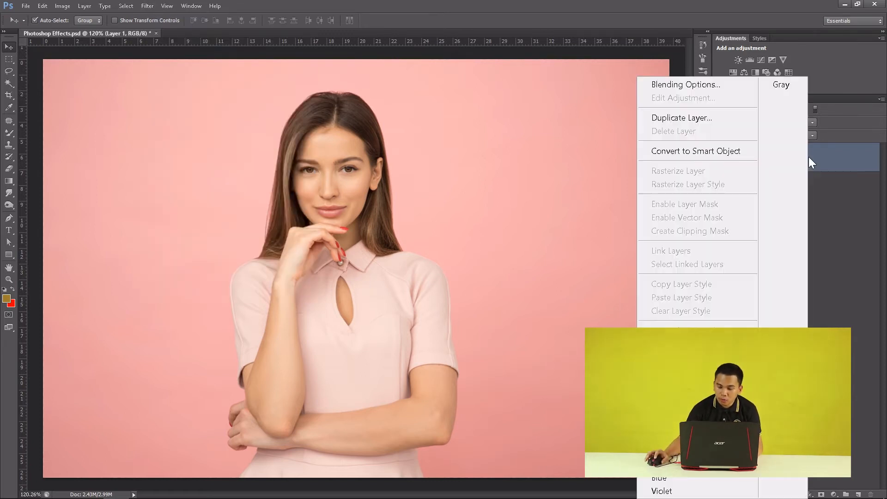
left_click(728, 118)
left_click(522, 152)
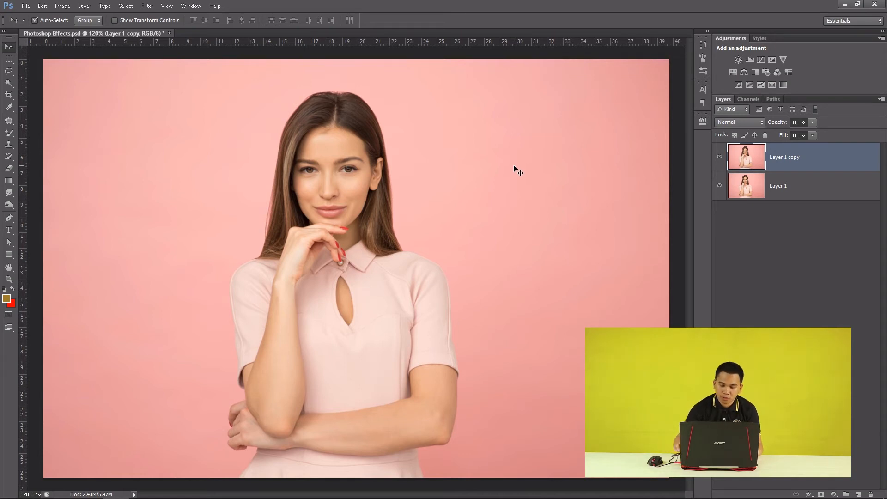
Preview a Gaussian Blur with a radius of 2.9 pixels on Layer 1 copy, and cancel the filter.
left_click(147, 6)
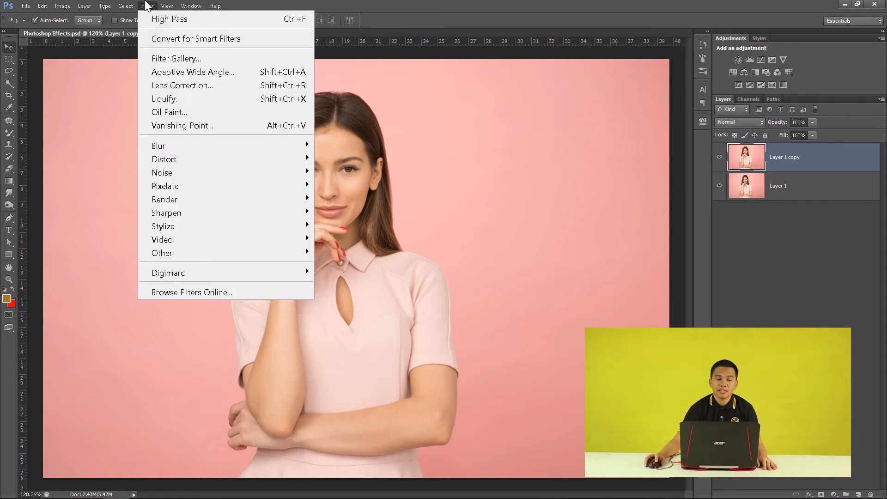
mouse_move(196, 144)
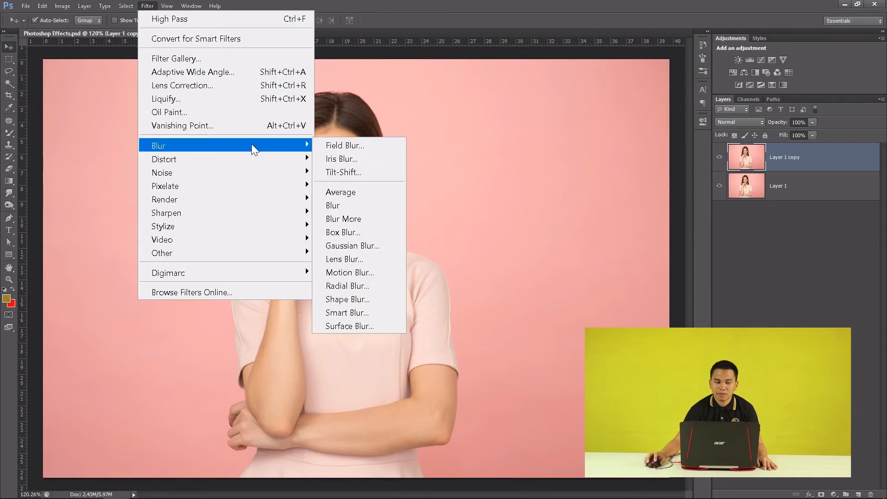
left_click(346, 249)
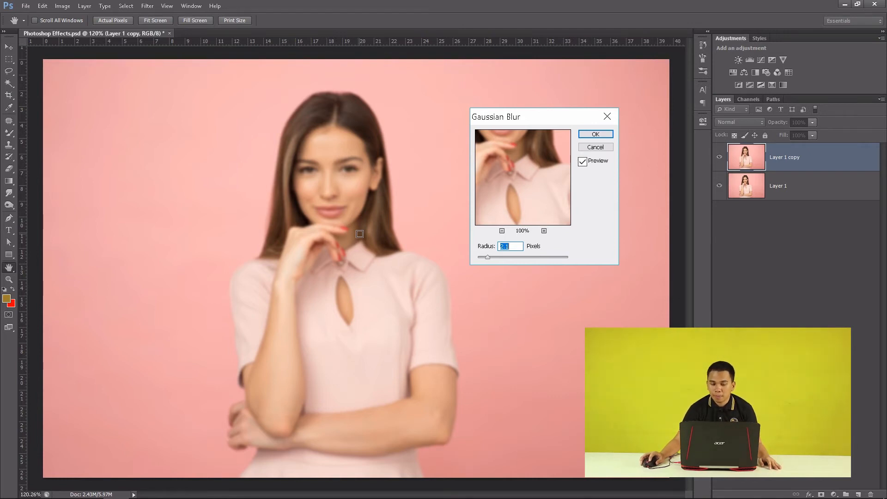
mouse_move(492, 256)
left_mouse_down()
mouse_move(534, 256)
mouse_move(492, 259)
left_mouse_up()
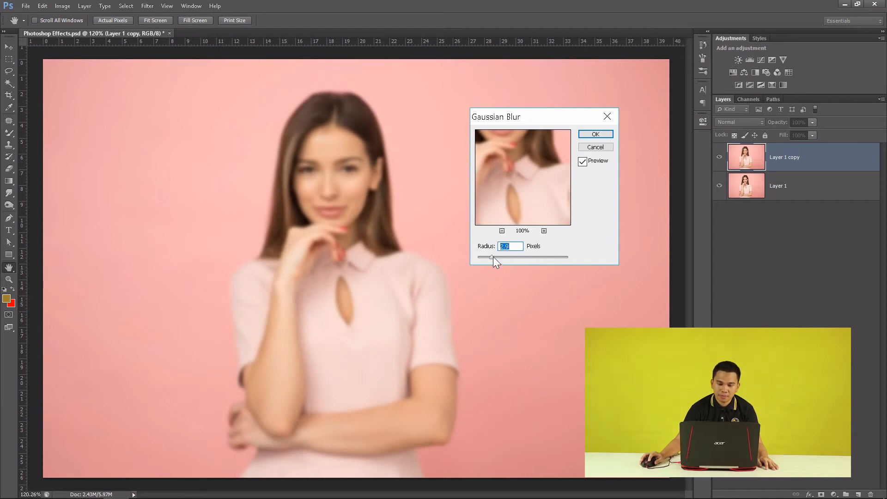
left_click(595, 147)
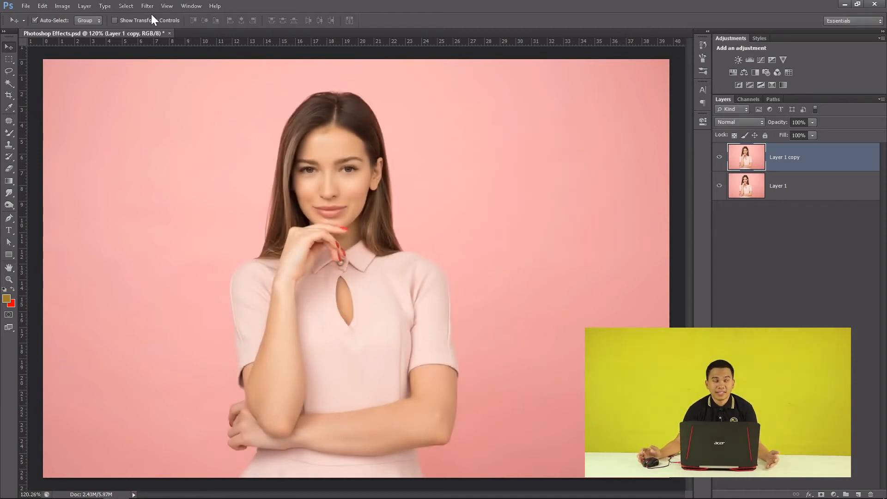
Preview a Surface Blur with a radius of 22 pixels on Layer 1 copy, and cancel the filter.
left_click(148, 6)
mouse_move(200, 151)
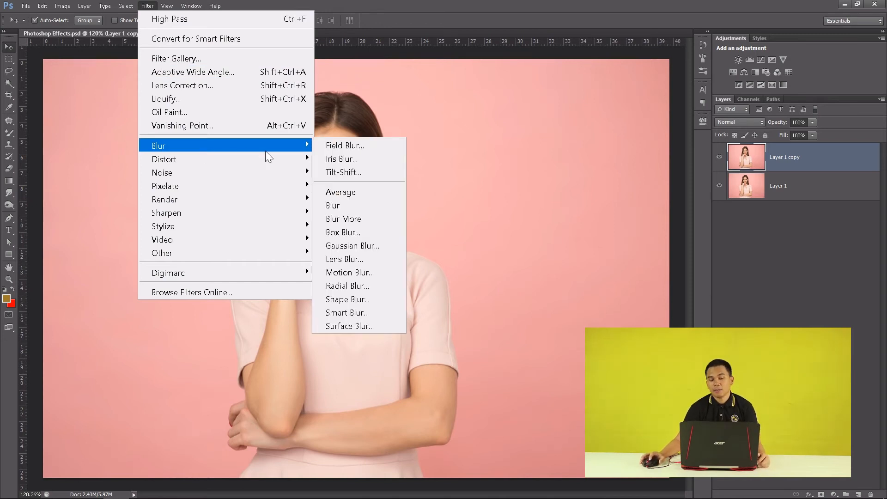
left_click(345, 326)
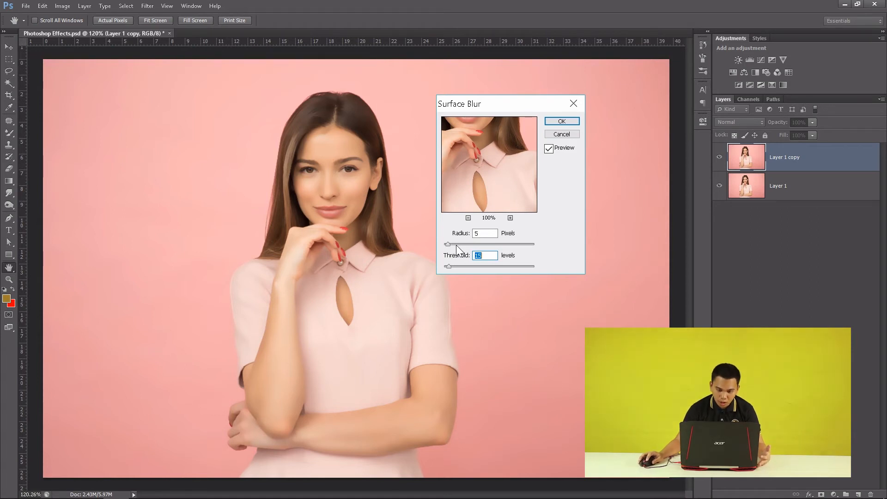
left_click_drag(448, 240, 454, 246)
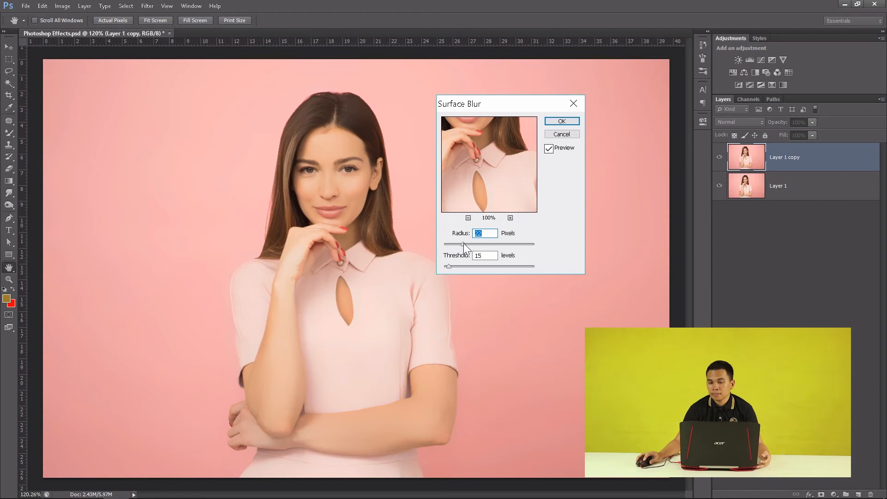
left_click(562, 135)
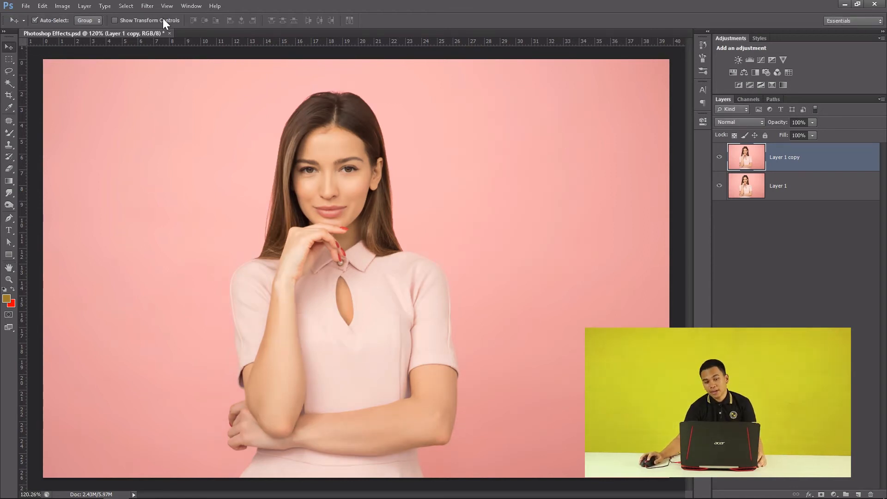
Preview a Motion Blur on Layer 1 copy at a 52° angle, reduce its distance to 10 pixels, and cancel the filter.
left_click(147, 5)
mouse_move(168, 145)
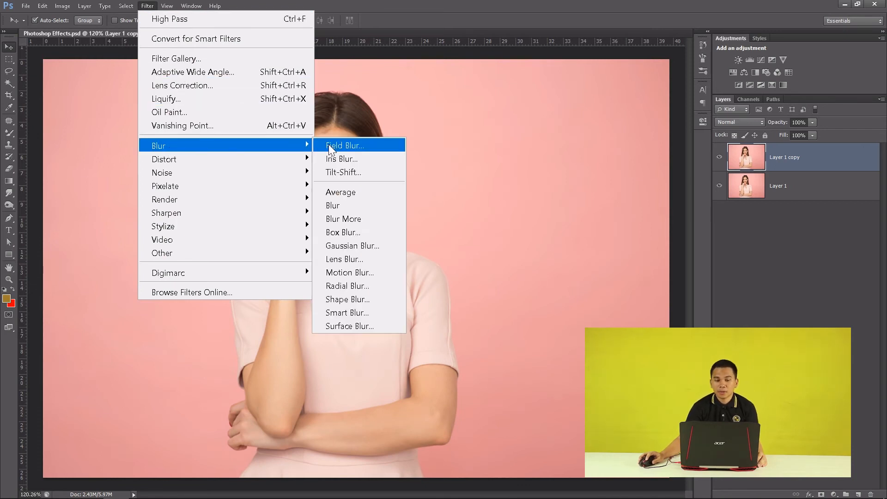
left_click(347, 273)
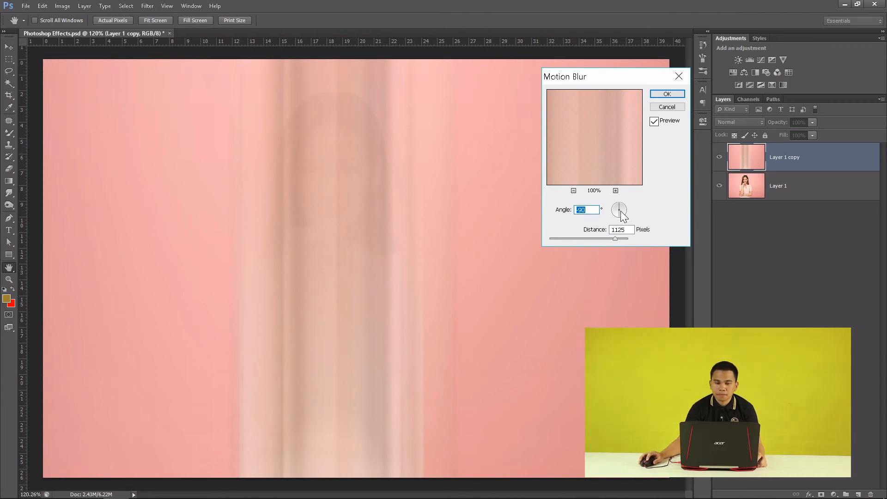
left_click_drag(621, 211, 565, 246)
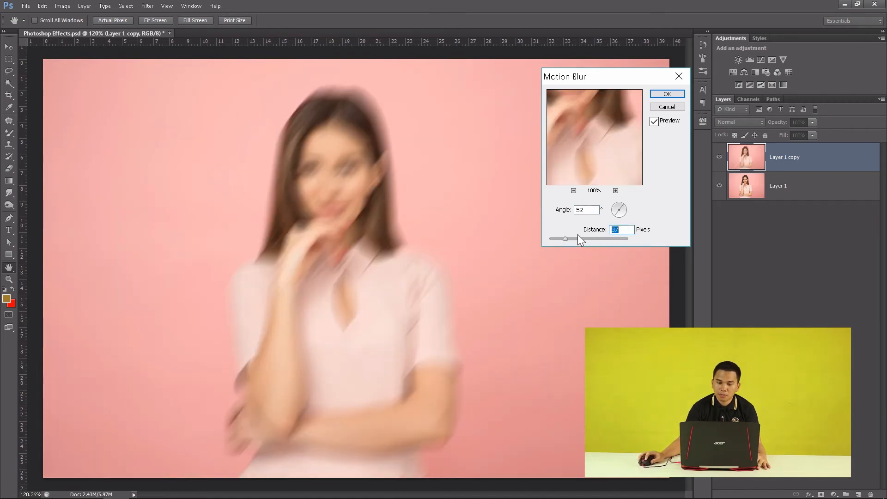
left_click_drag(575, 239, 553, 236)
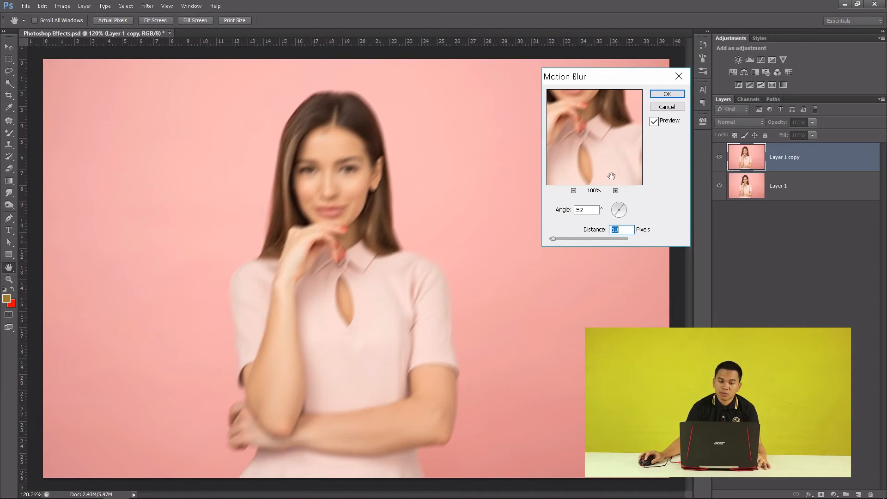
left_click(673, 107)
Try the Solarize filter from the Stylize category on Layer 1 copy, and undo it.
left_click(147, 5)
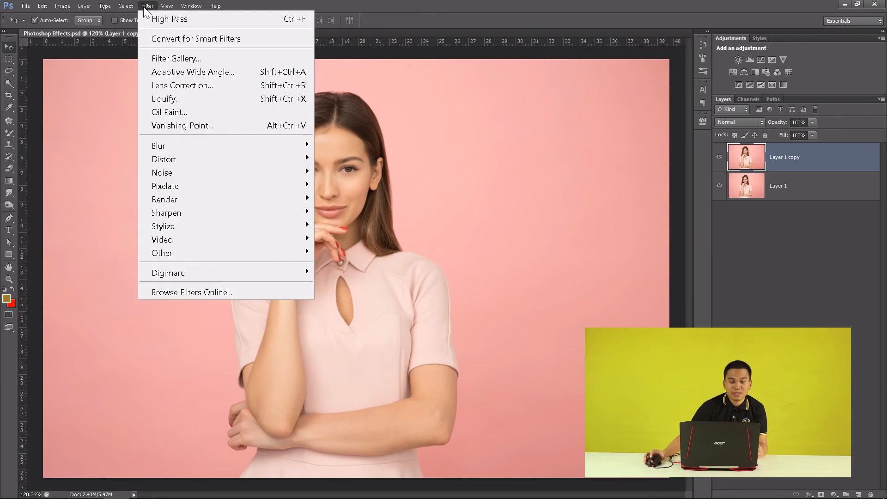
mouse_move(217, 225)
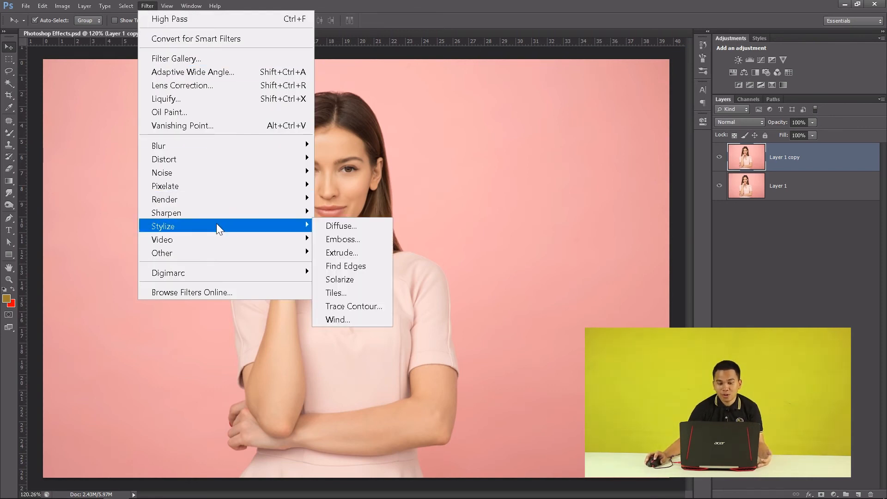
left_click(331, 279)
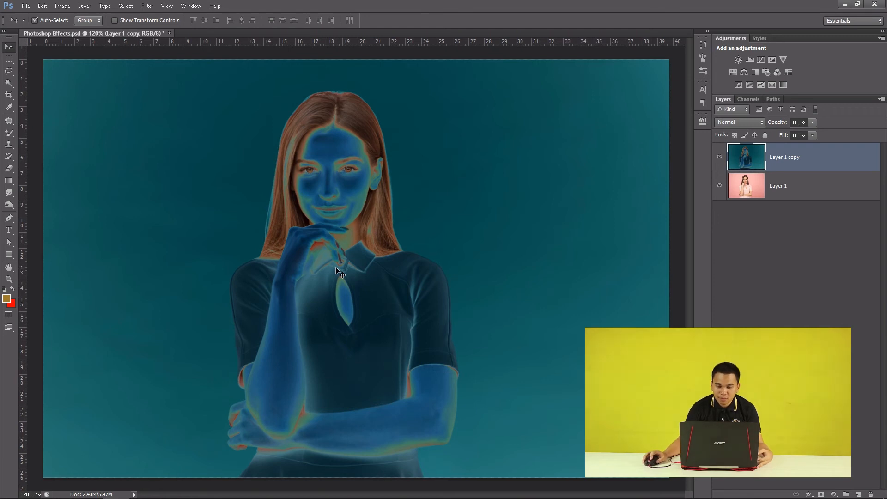
key("ctrl+z")
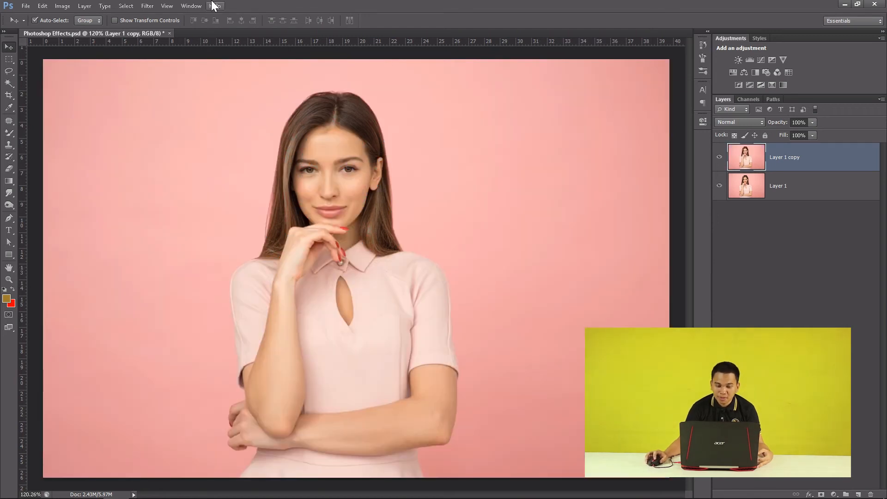
Preview Add Noise at 9.51% on Layer 1 copy, comparing Uniform and Gaussian distribution, and cancel the filter.
left_click(149, 5)
mouse_move(202, 170)
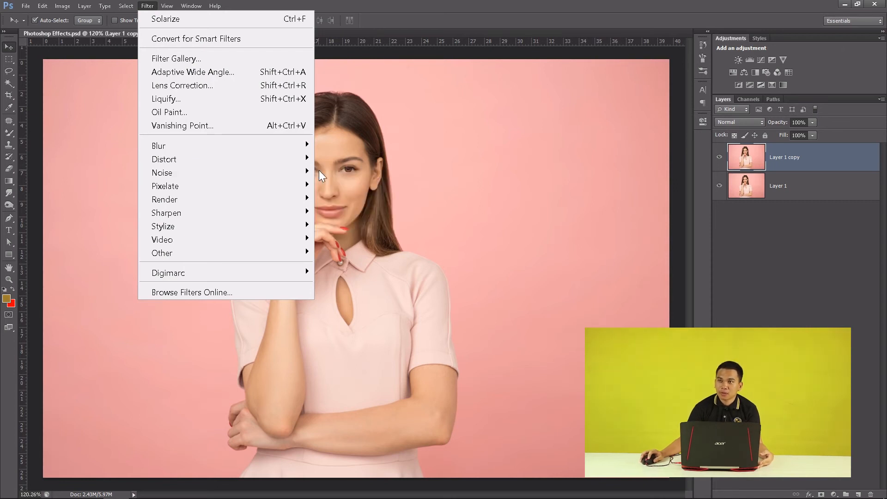
left_click(328, 171)
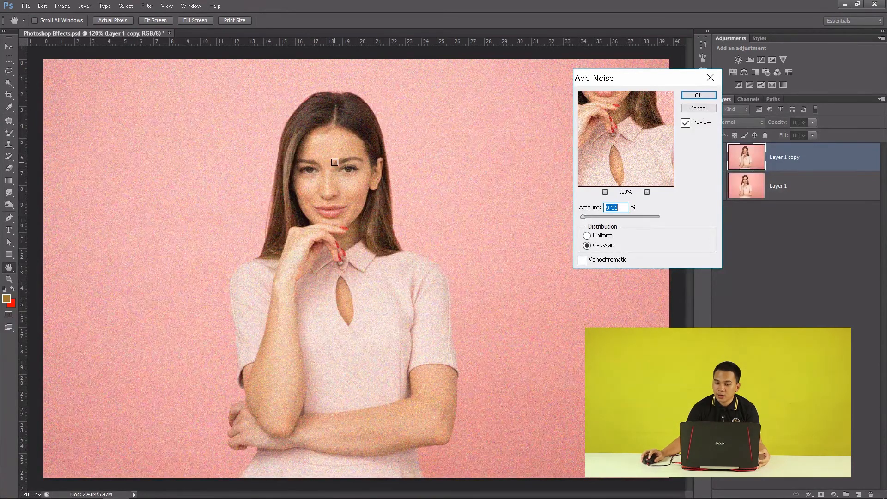
left_click(591, 216)
mouse_move(593, 217)
left_mouse_down()
mouse_move(603, 218)
mouse_move(584, 218)
left_mouse_up()
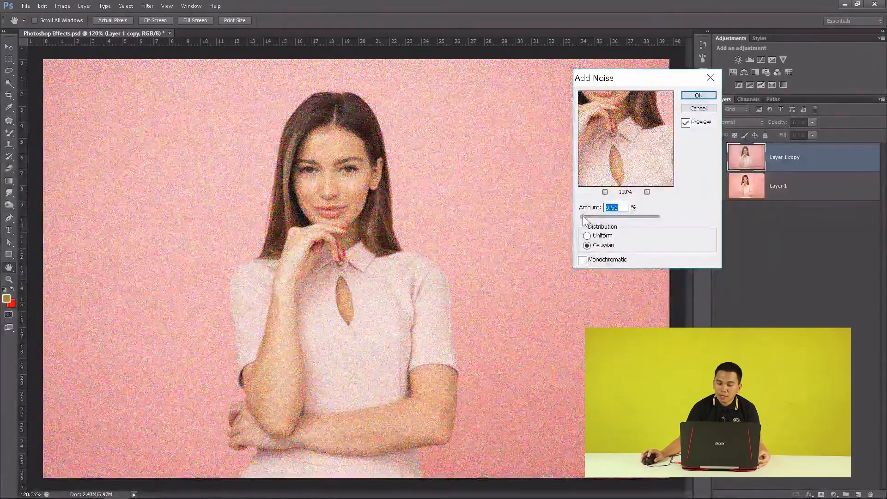
left_click(586, 236)
left_click(587, 246)
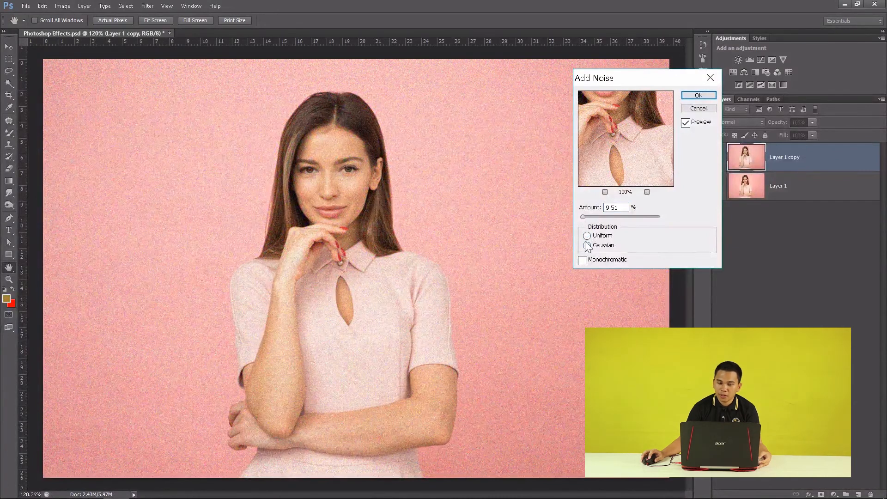
left_click(587, 246)
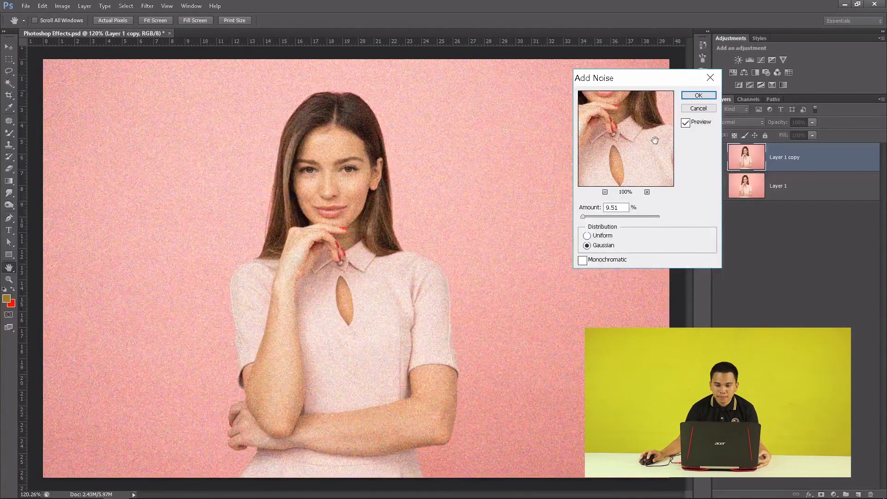
left_click(698, 108)
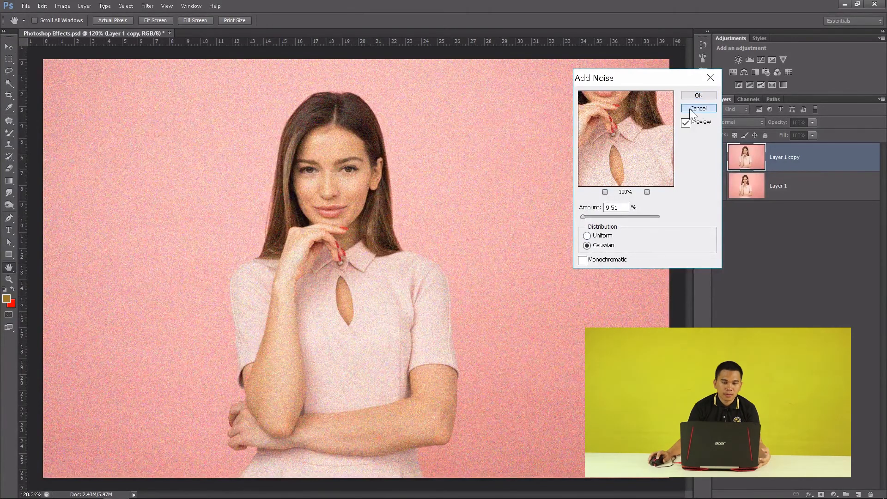
Open Smart Sharpen for Layer 1 copy, look at the blur types it can remove, and close it without applying.
left_click(148, 6)
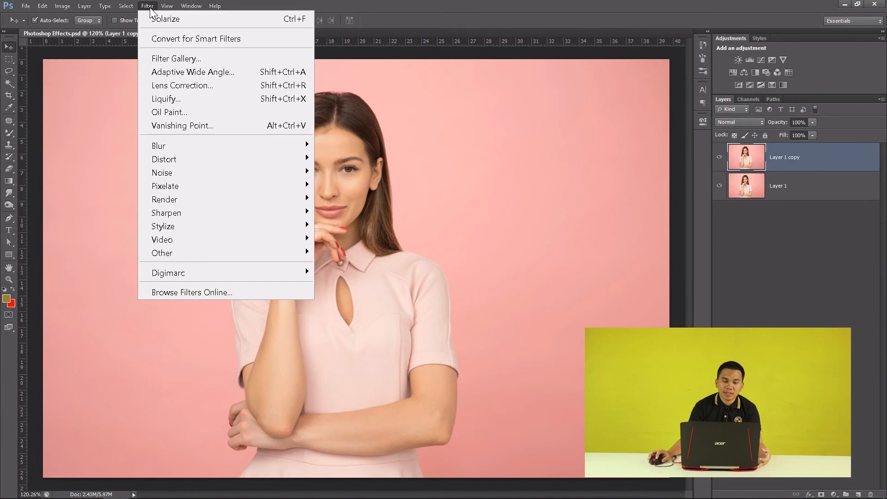
mouse_move(209, 211)
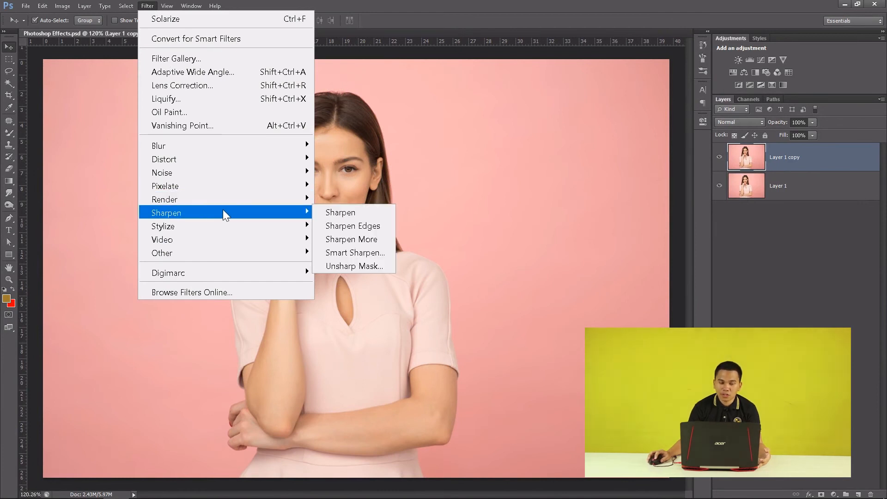
left_click(328, 254)
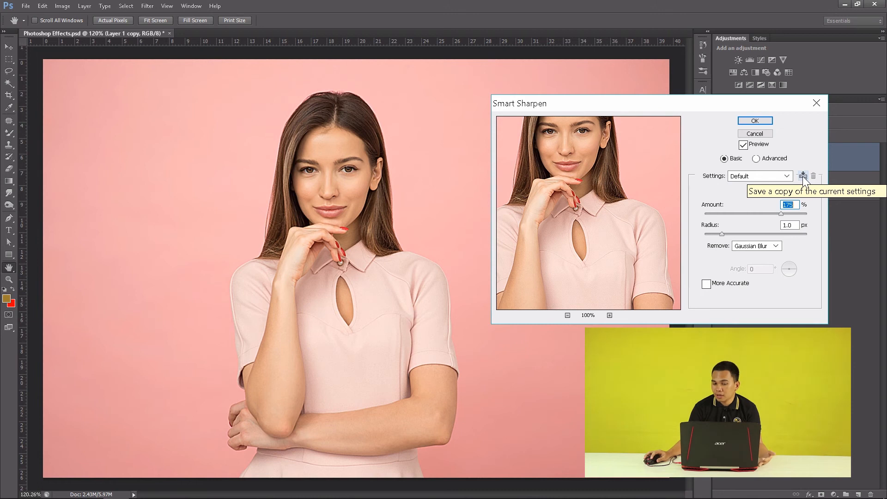
left_click(741, 247)
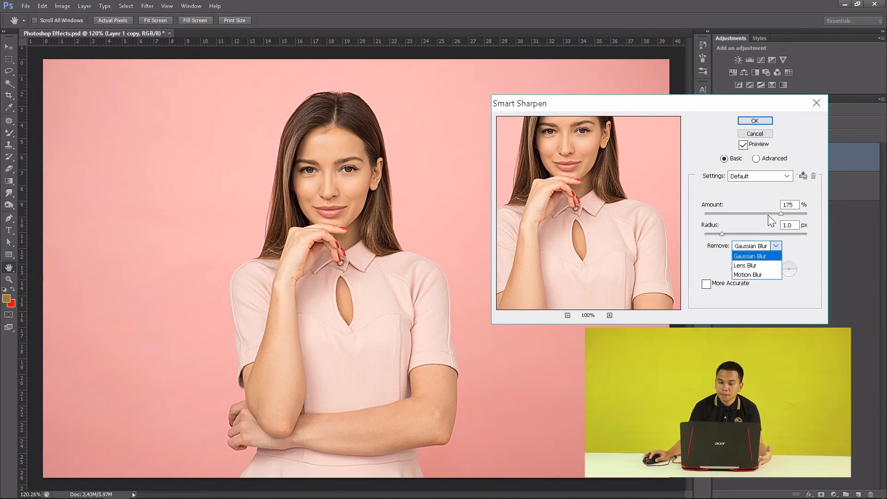
left_click(765, 199)
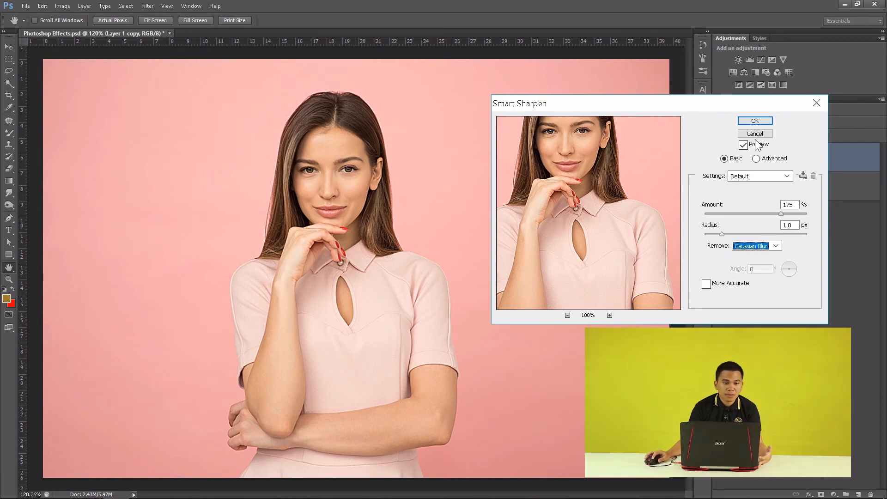
left_click(755, 120)
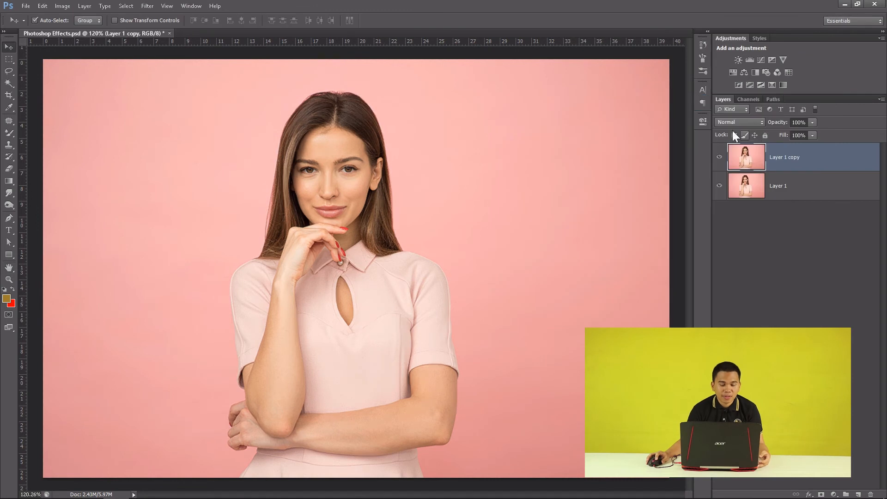
Set the blend mode of Layer 1 copy to Screen.
left_click(149, 5)
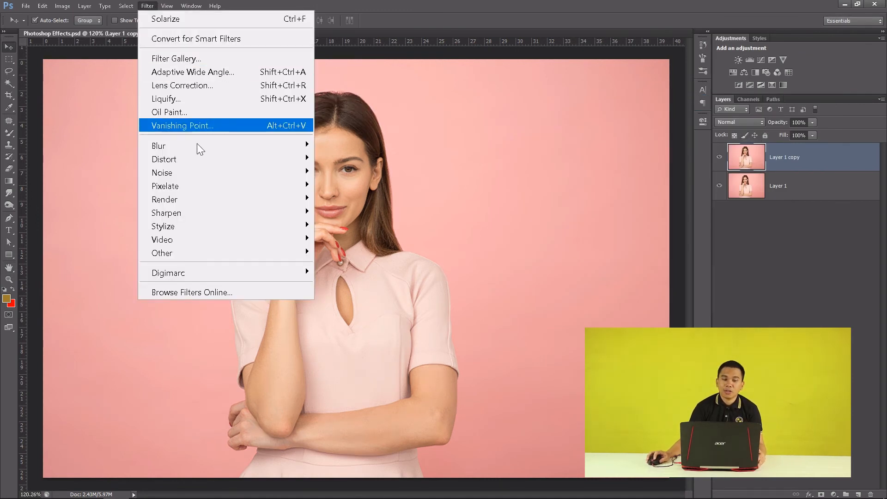
mouse_move(234, 253)
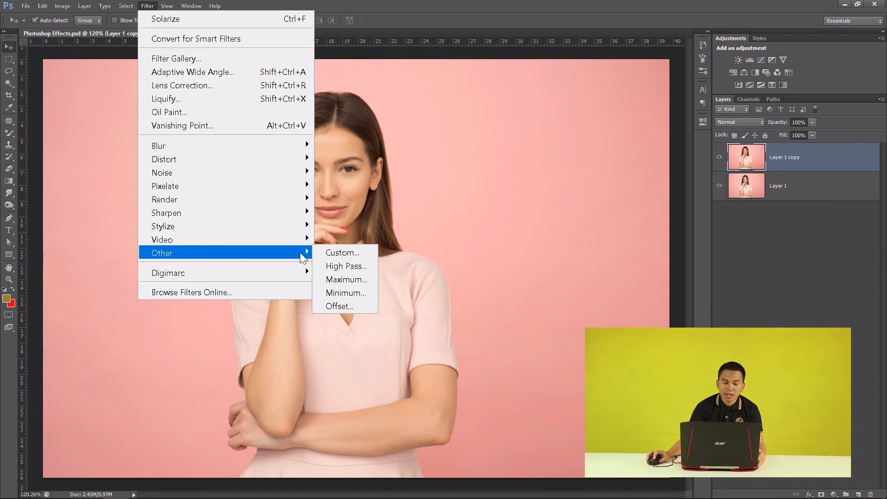
left_click(79, 245)
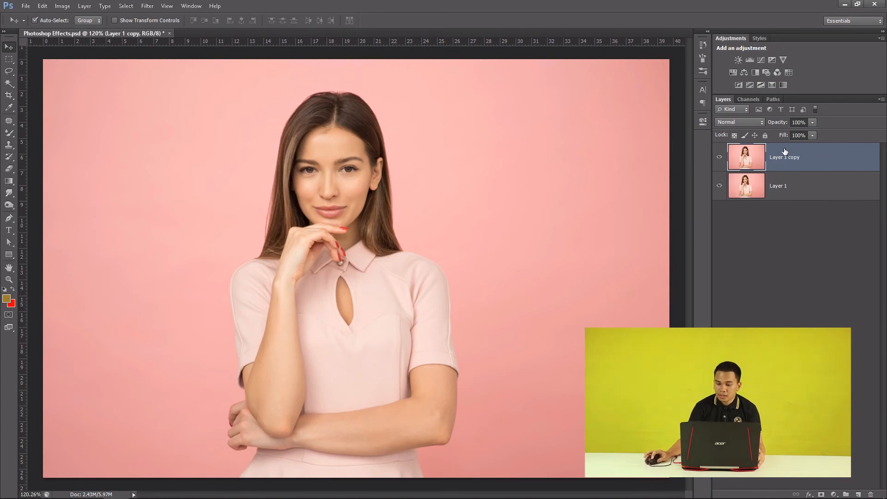
left_click(751, 123)
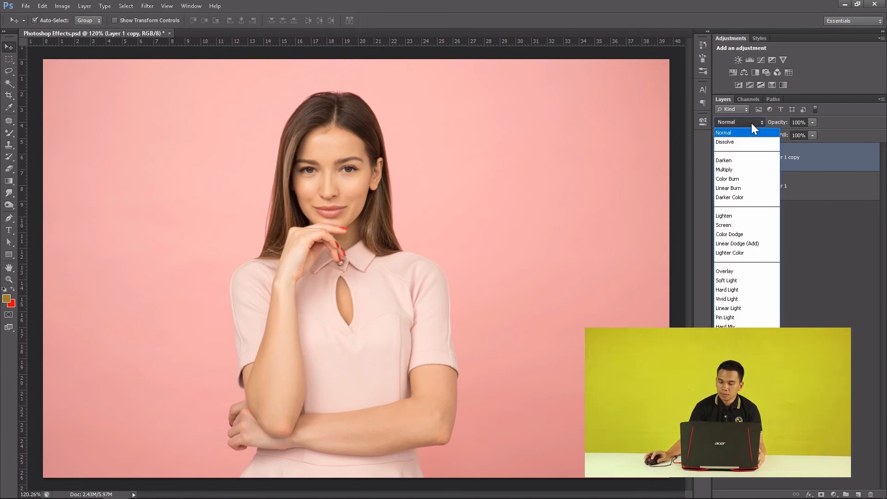
left_click(723, 225)
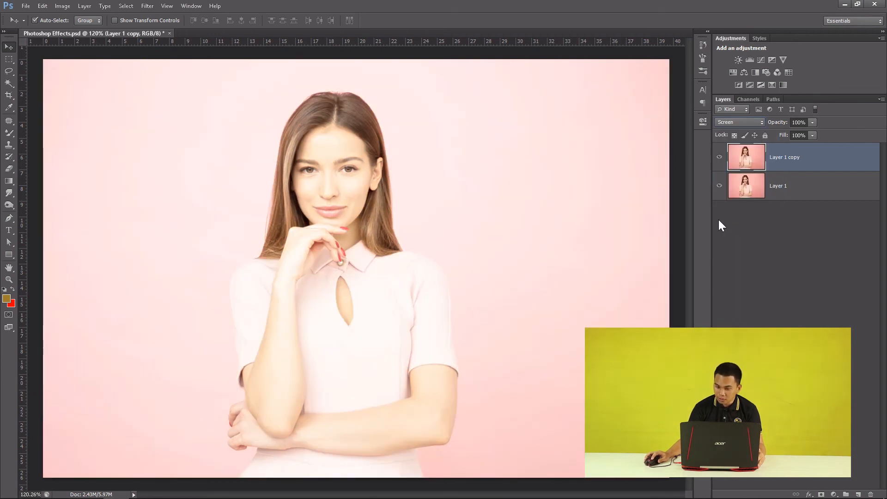
Try the High Pass filter with an increased radius on Layer 1 copy, and undo both the filter and the Screen blend mode.
left_click(147, 6)
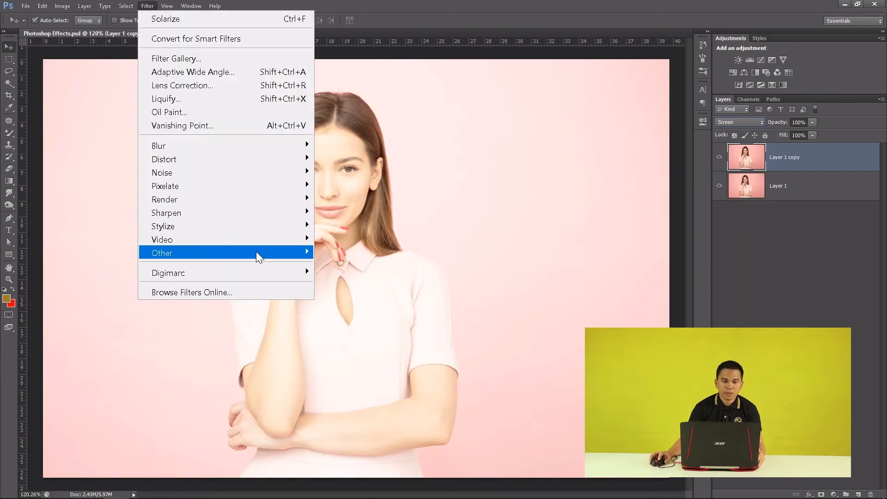
mouse_move(256, 252)
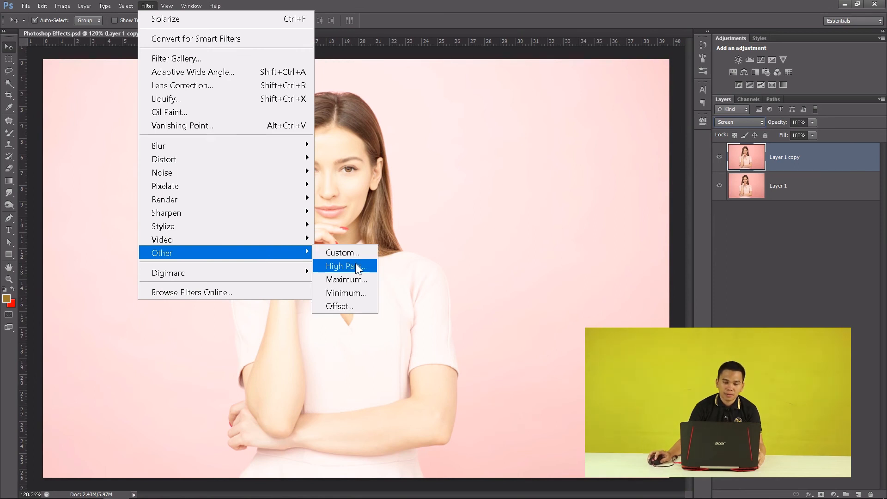
left_click(357, 266)
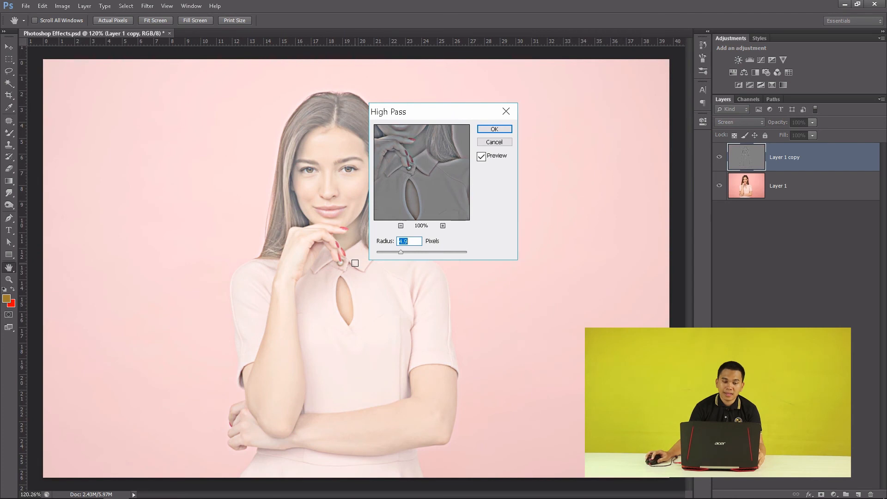
left_click_drag(401, 252, 409, 253)
left_click(489, 130)
key("v")
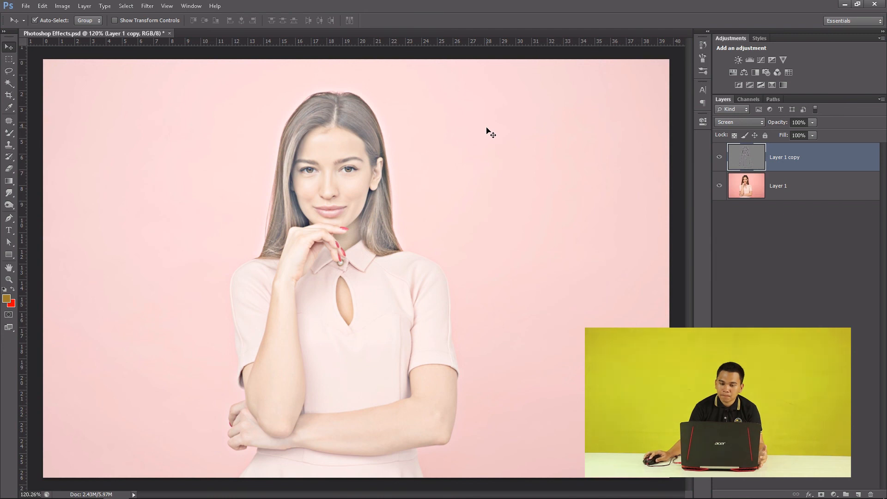
key("ctrl+z")
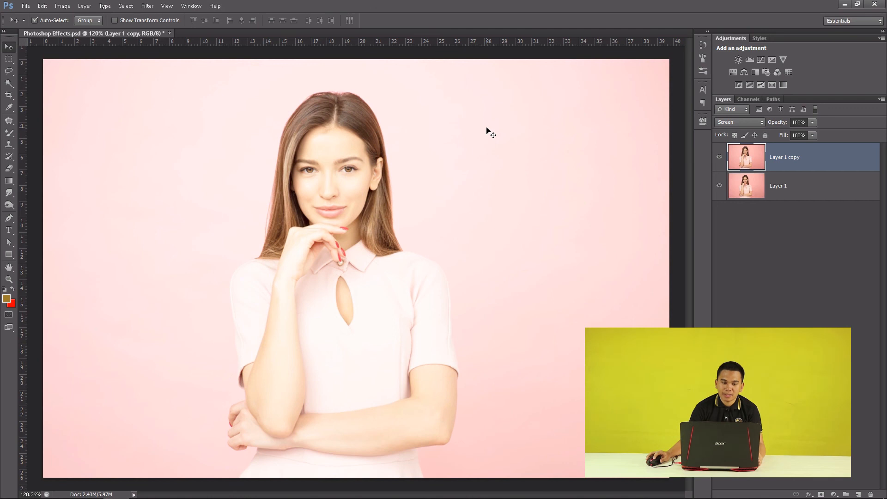
key("ctrl+alt+z")
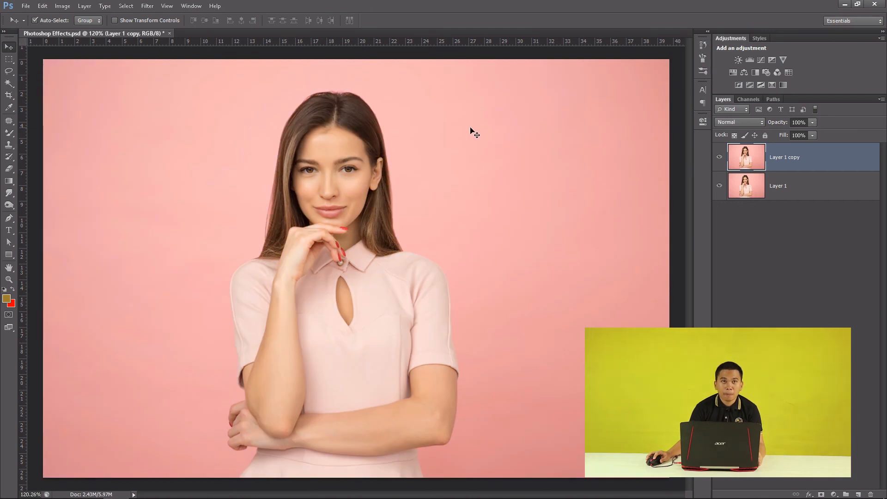
Start Puppet Warp on Layer 1 copy and place pins on the woman's forehead, below her chin and at her upper chest.
left_click(42, 6)
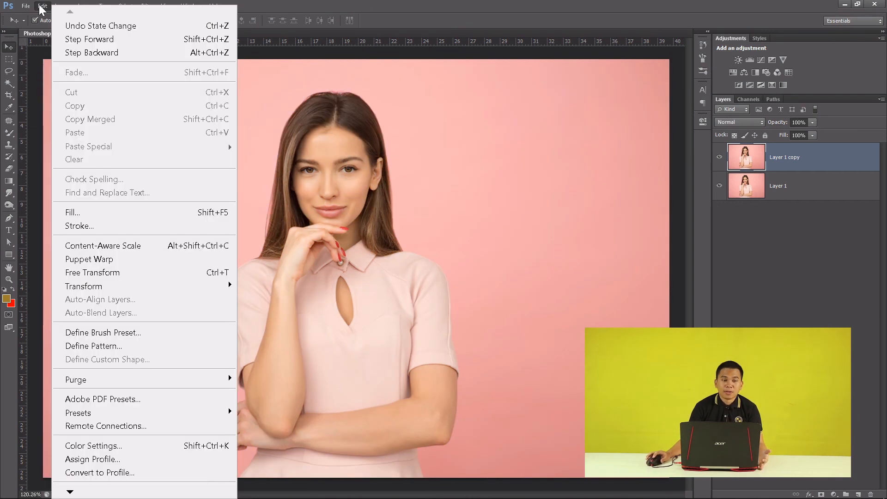
left_click(117, 259)
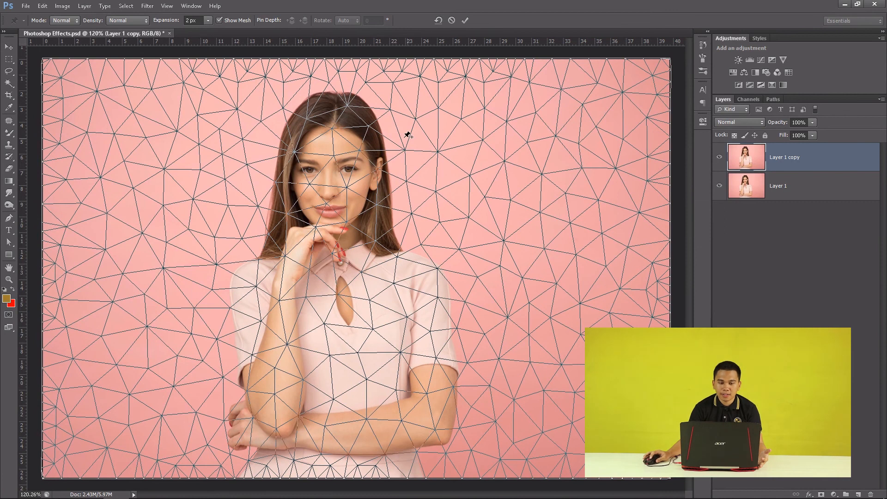
left_click(332, 128)
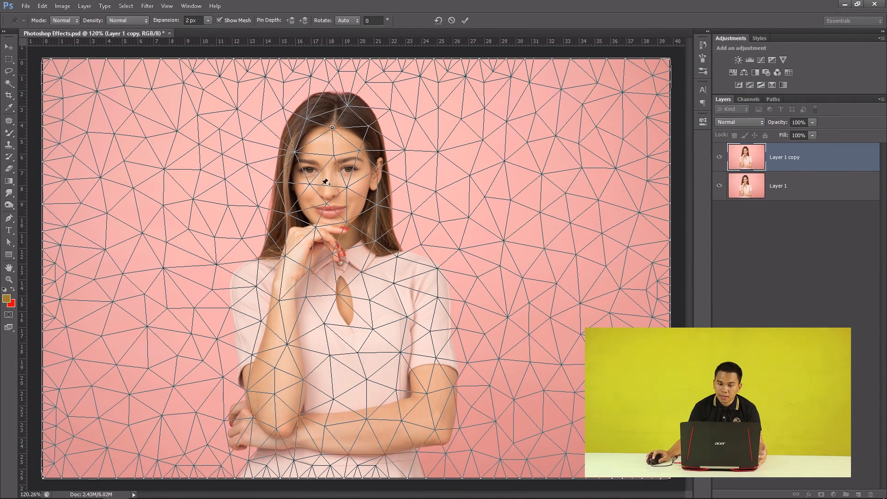
left_click(338, 238)
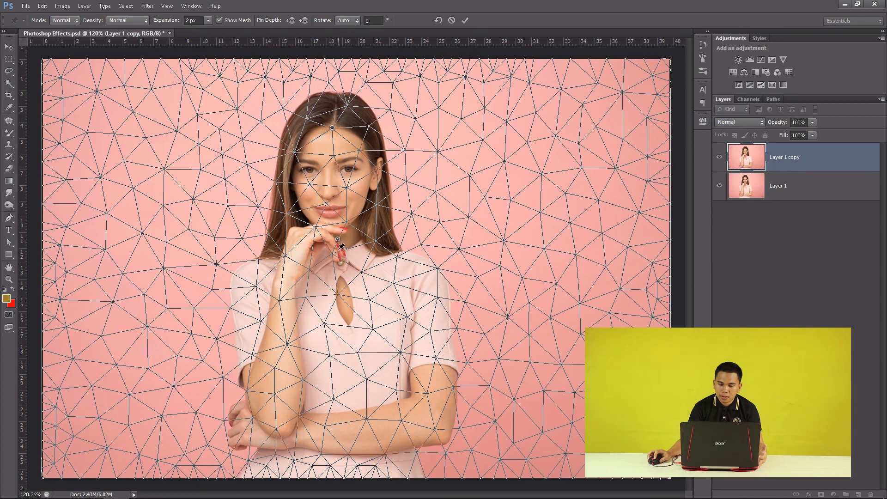
left_click(341, 246)
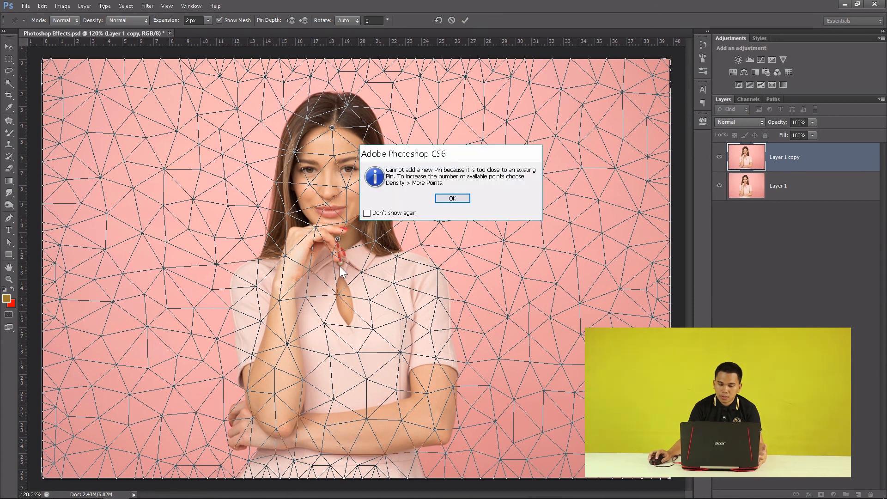
key("Return")
left_click(335, 276)
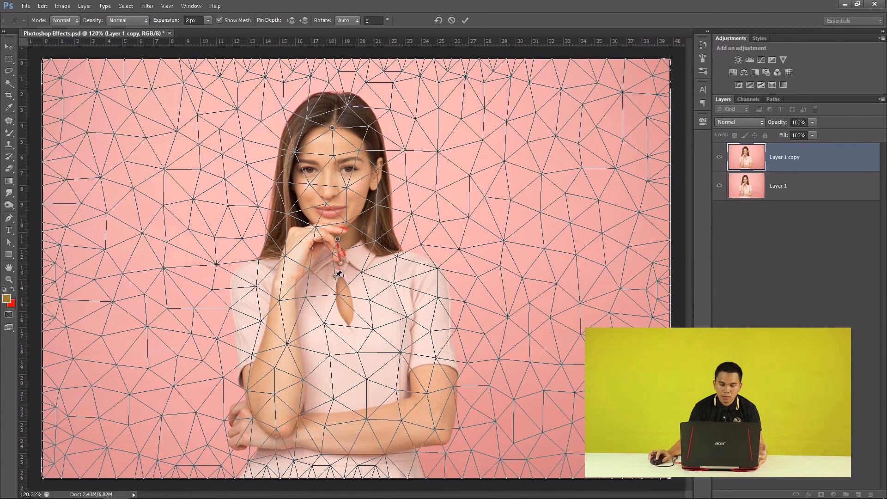
Add Puppet Warp pins on both shoulders, beside the collar, on the outer elbow, the raised forearm, the torso and the waist.
left_click(395, 272)
left_click(435, 270)
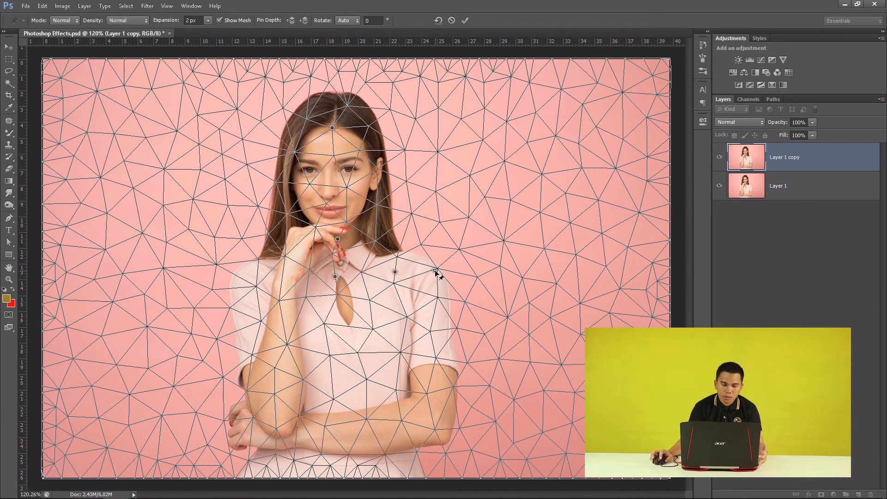
left_click(432, 428)
left_click(252, 284)
left_click(271, 396)
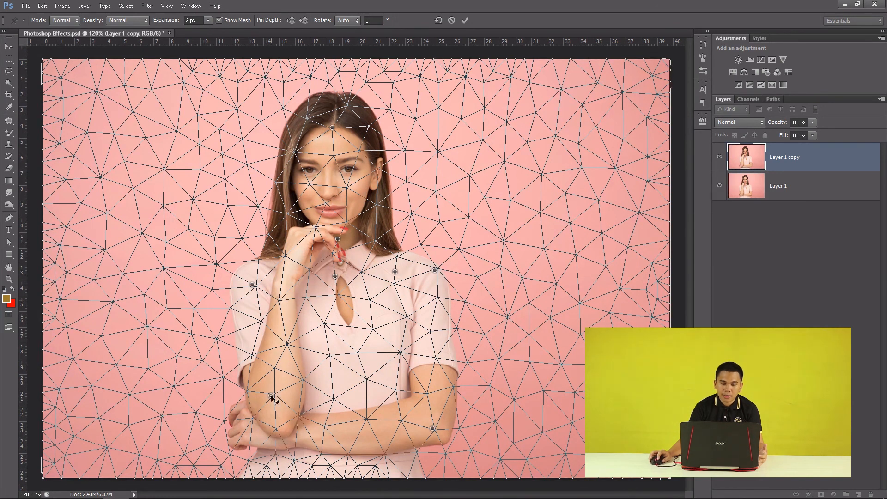
left_click(343, 354)
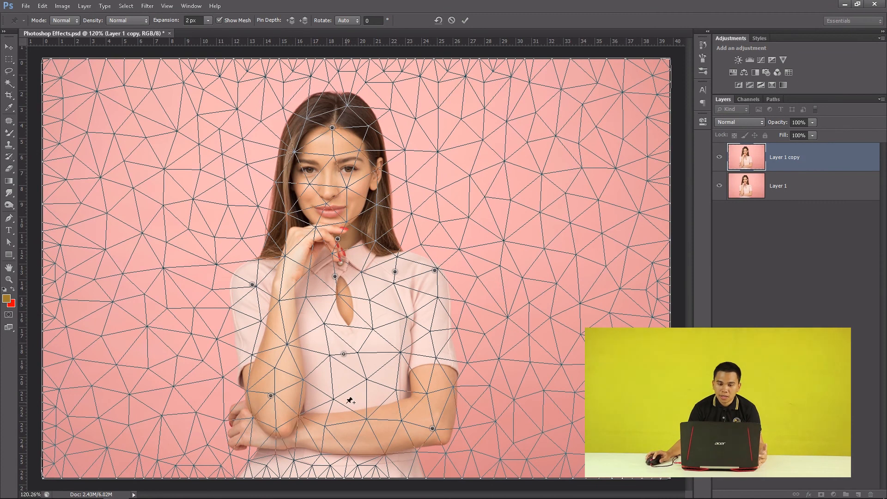
left_click(346, 406)
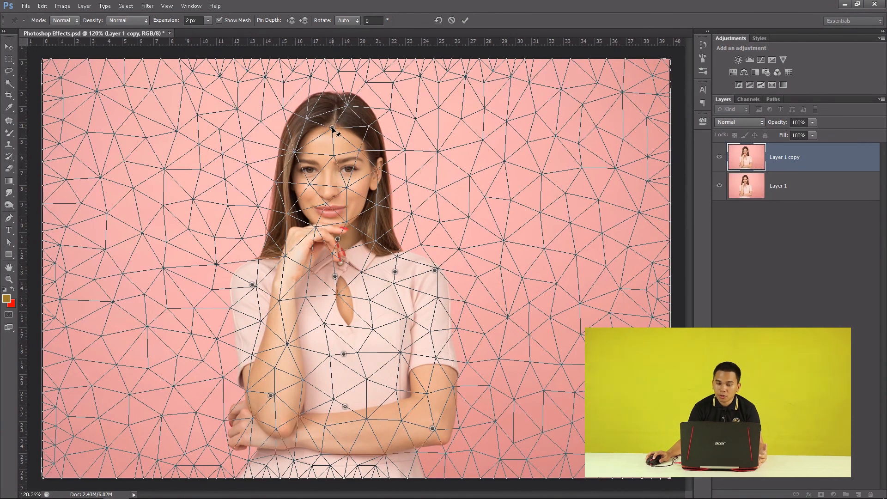
Tilt the woman's head toward her raised hand, lift the opposite shoulder, swing that elbow outward and up, and apply the warp.
left_click_drag(333, 129, 228, 159)
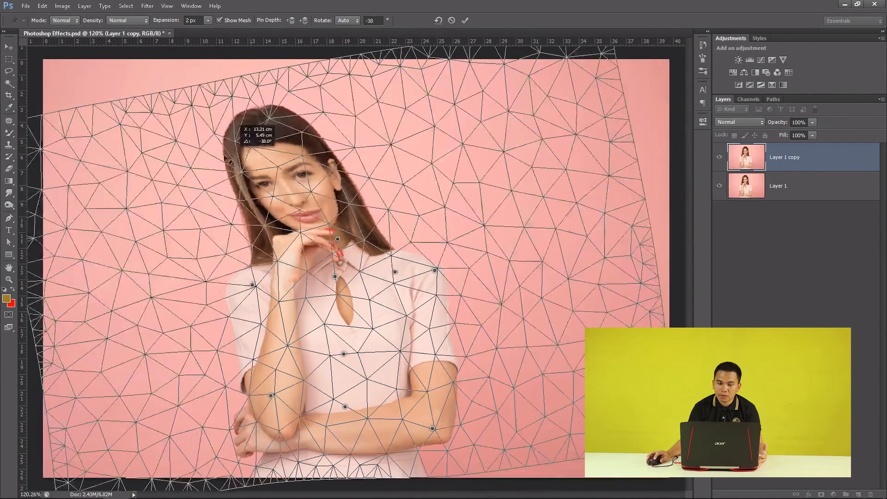
left_click_drag(228, 159, 217, 156)
left_click_drag(435, 270, 416, 215)
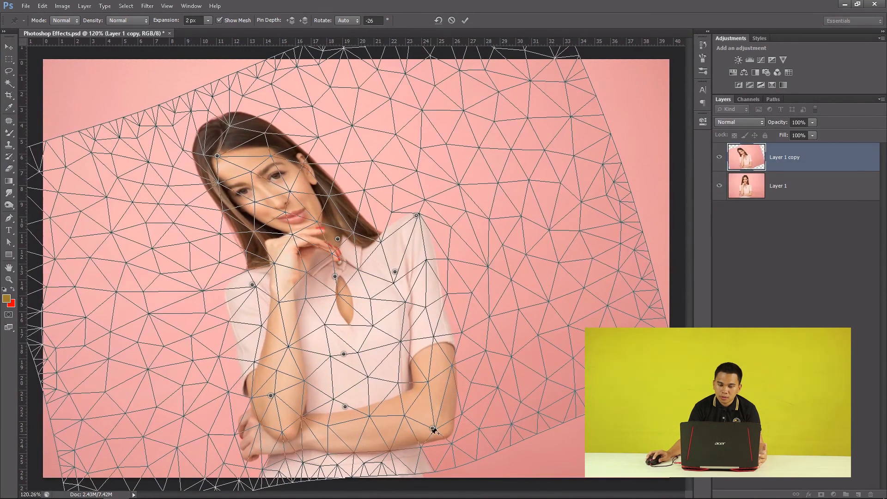
left_click_drag(433, 428, 497, 371)
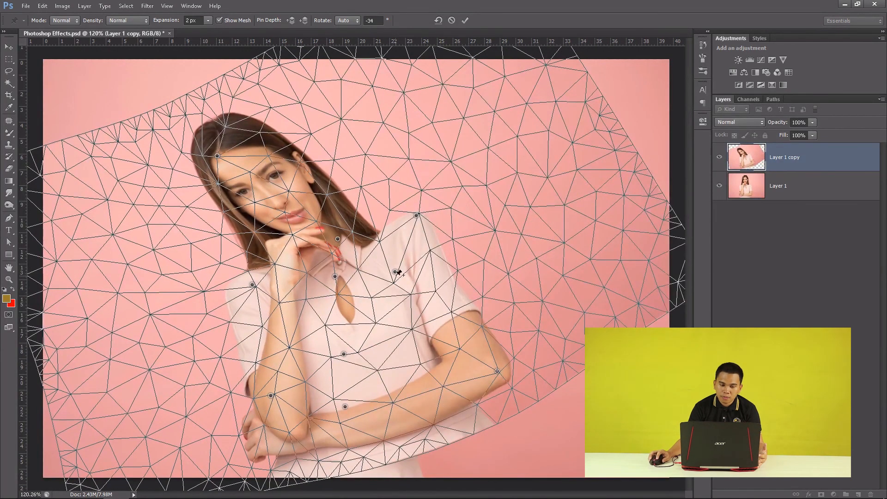
left_click_drag(396, 272, 378, 243)
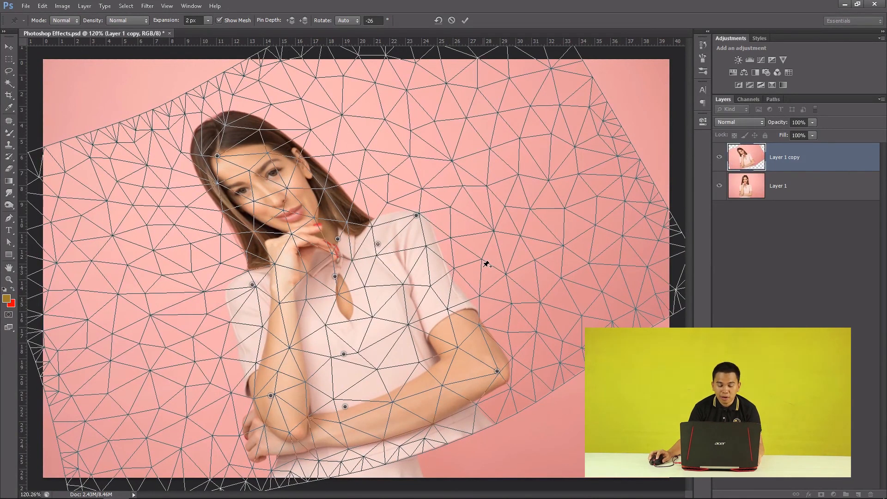
key("Return")
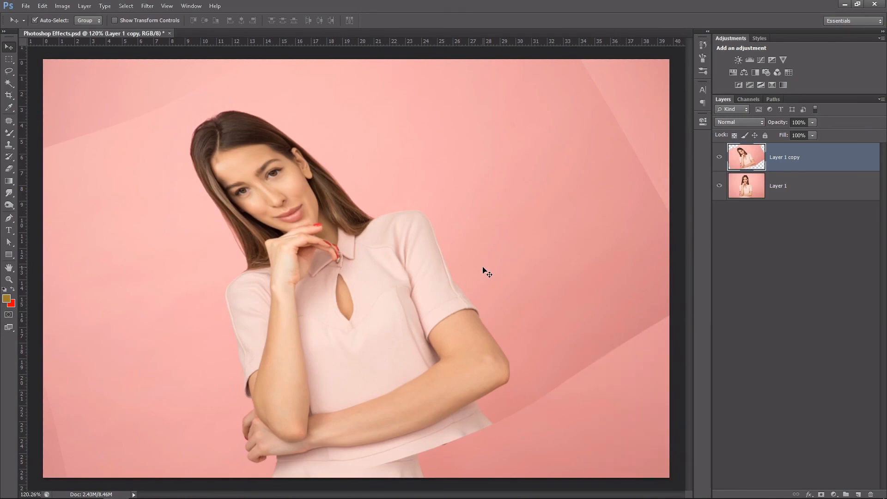